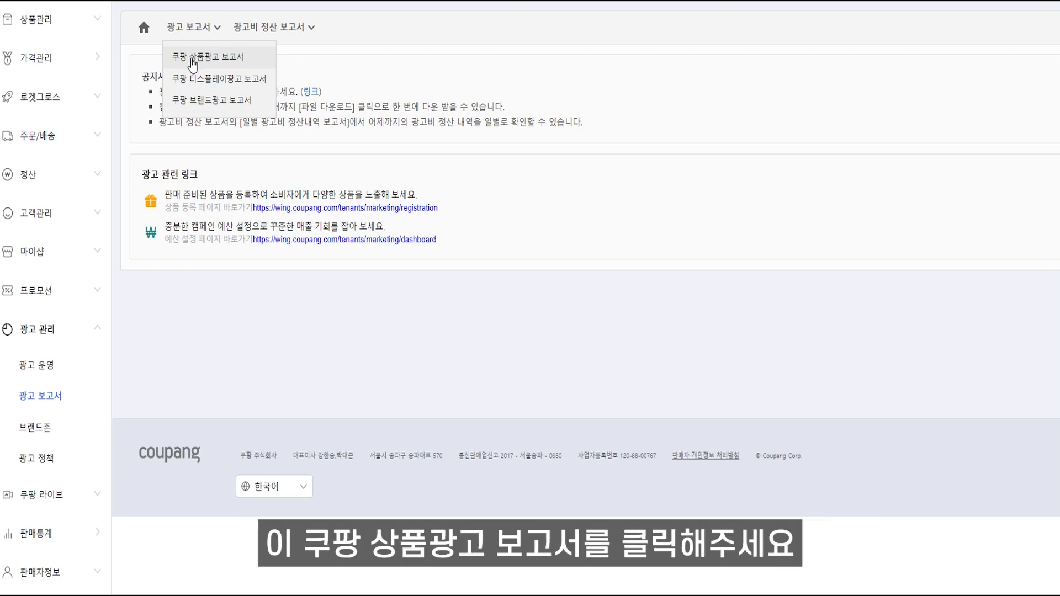
# - Open the 쿠팡 상품광고 보고서 page and set the report period to 지난달 (01월) with a 일별 breakdown
pyautogui.click(193, 60)
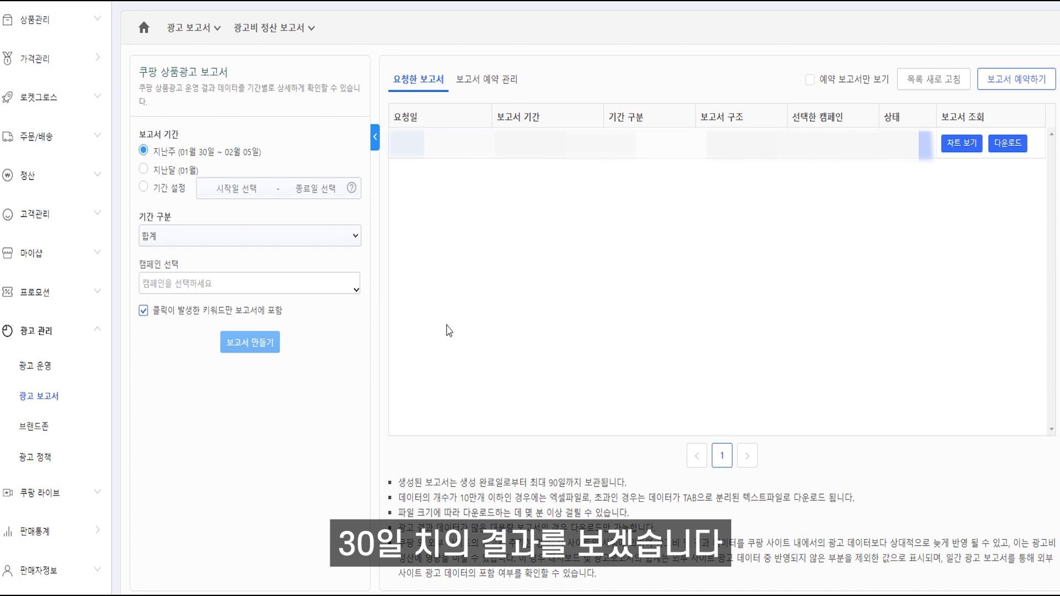
pyautogui.click(159, 169)
pyautogui.moveTo(141, 217); pyautogui.dragTo(203, 219)
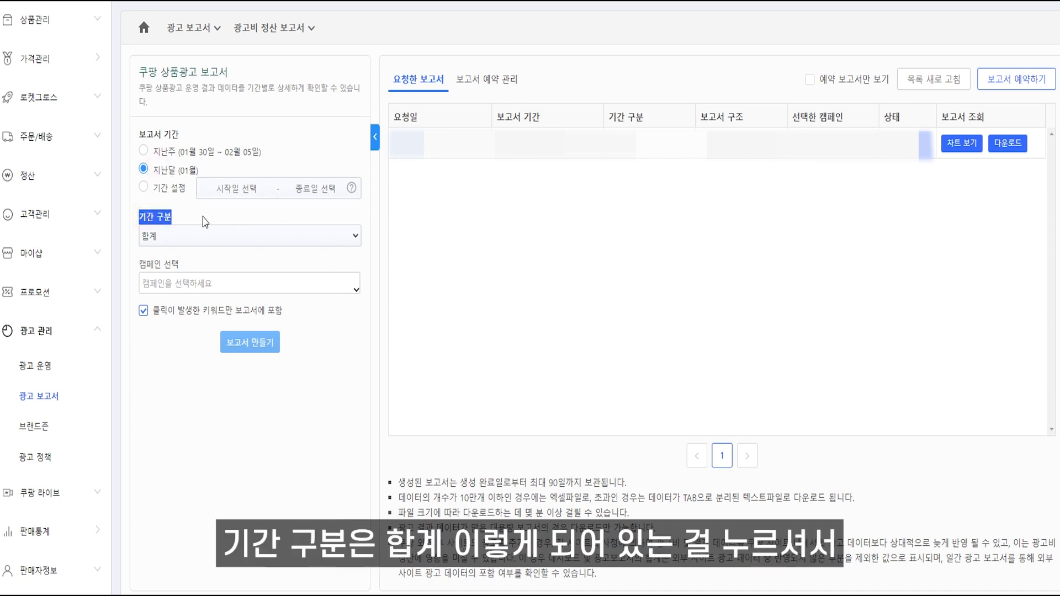
pyautogui.click(199, 209)
pyautogui.click(176, 237)
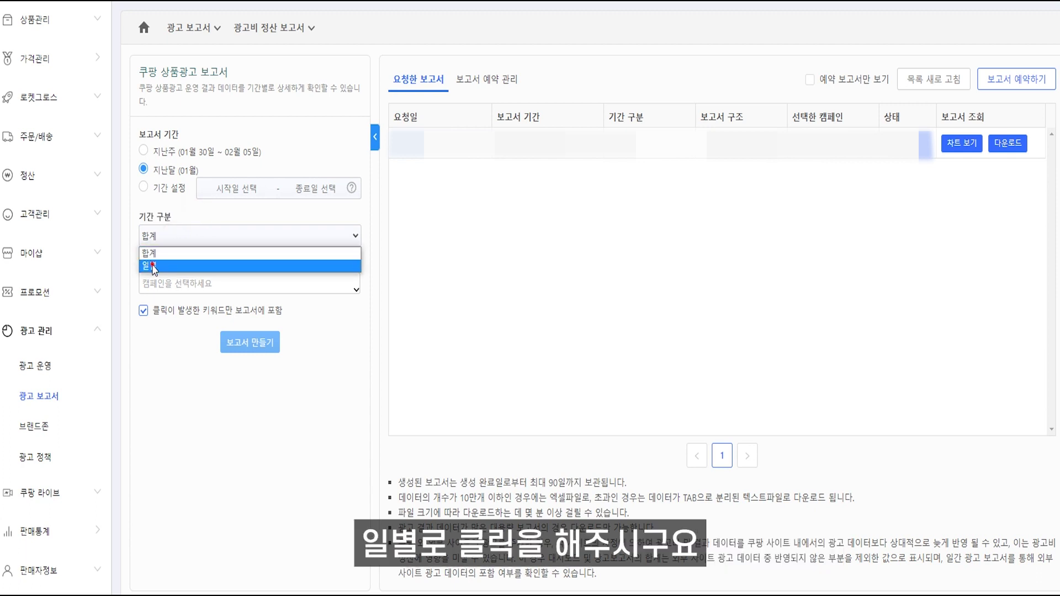
pyautogui.click(153, 267)
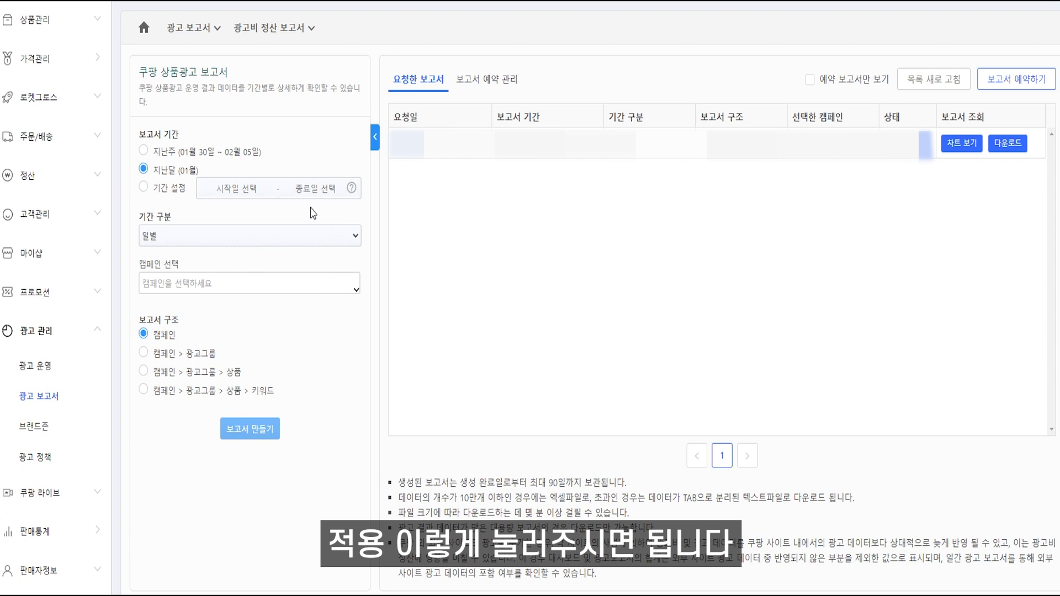
# - Select one campaign in the campaign list for the report and apply the selection
pyautogui.click(272, 283)
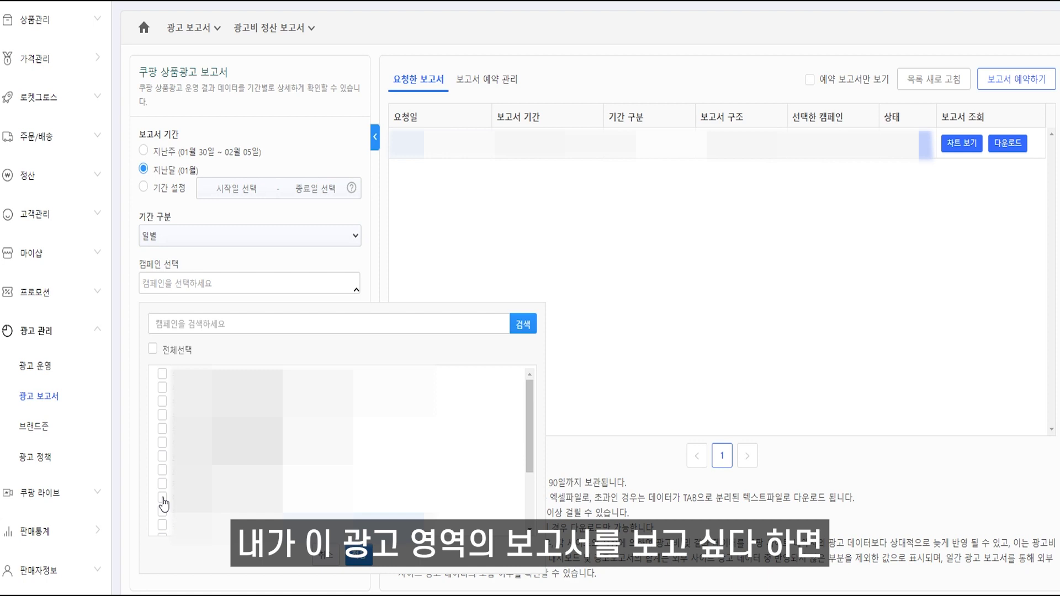
pyautogui.click(162, 498)
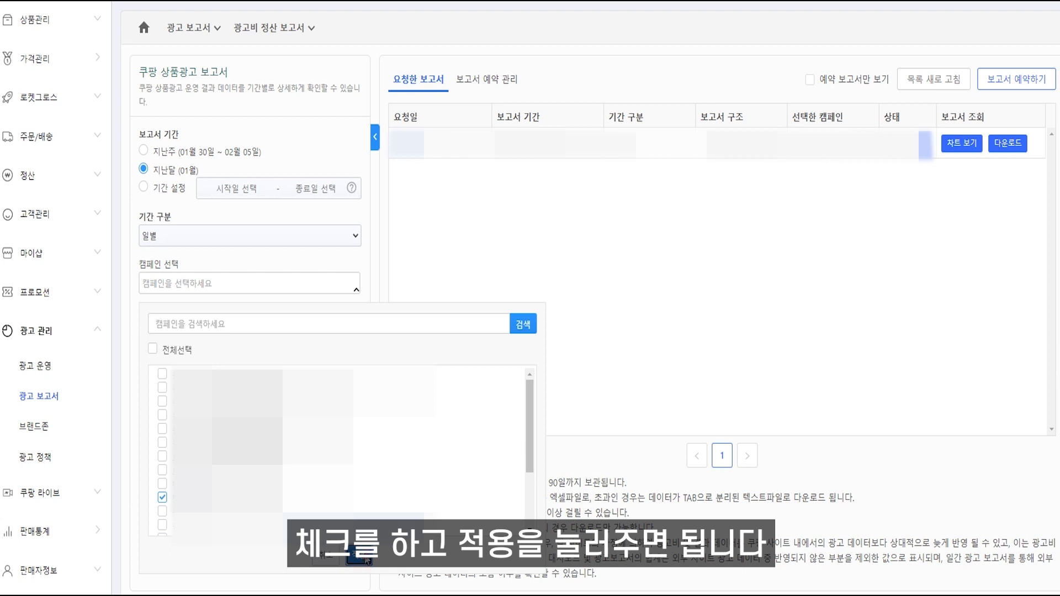
pyautogui.click(365, 559)
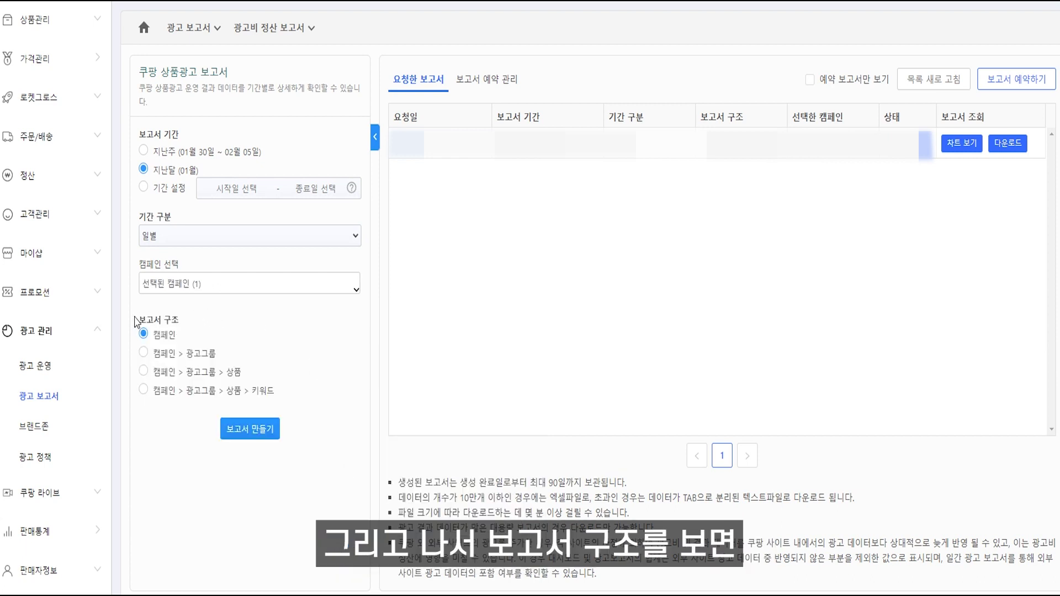
# - Create the report with the structure 캠페인 > 광고그룹 > 상품 > 키워드, including only keywords that received clicks
pyautogui.moveTo(135, 321); pyautogui.dragTo(206, 320)
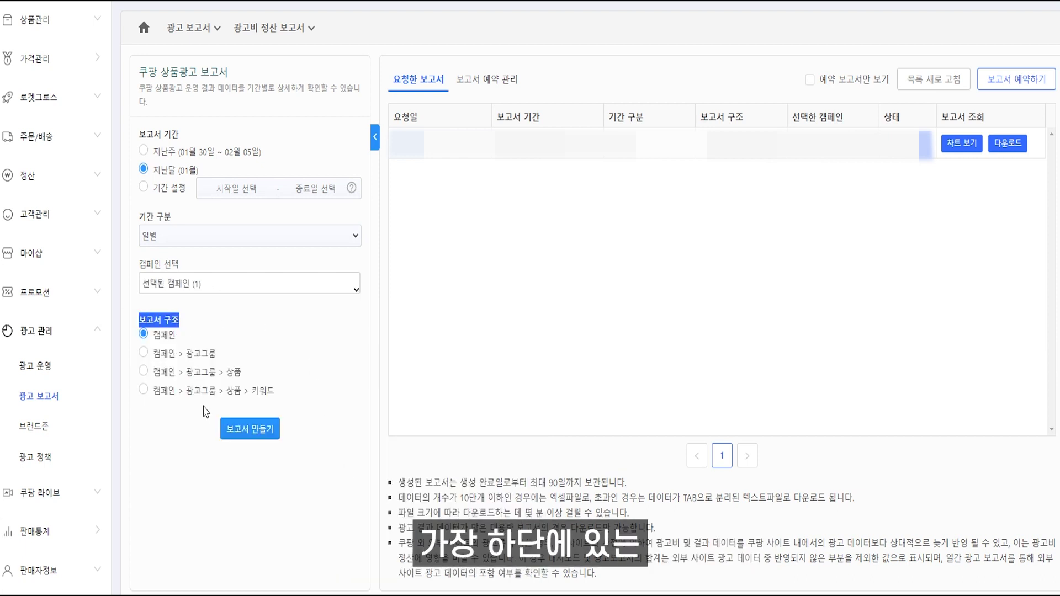
pyautogui.click(148, 393)
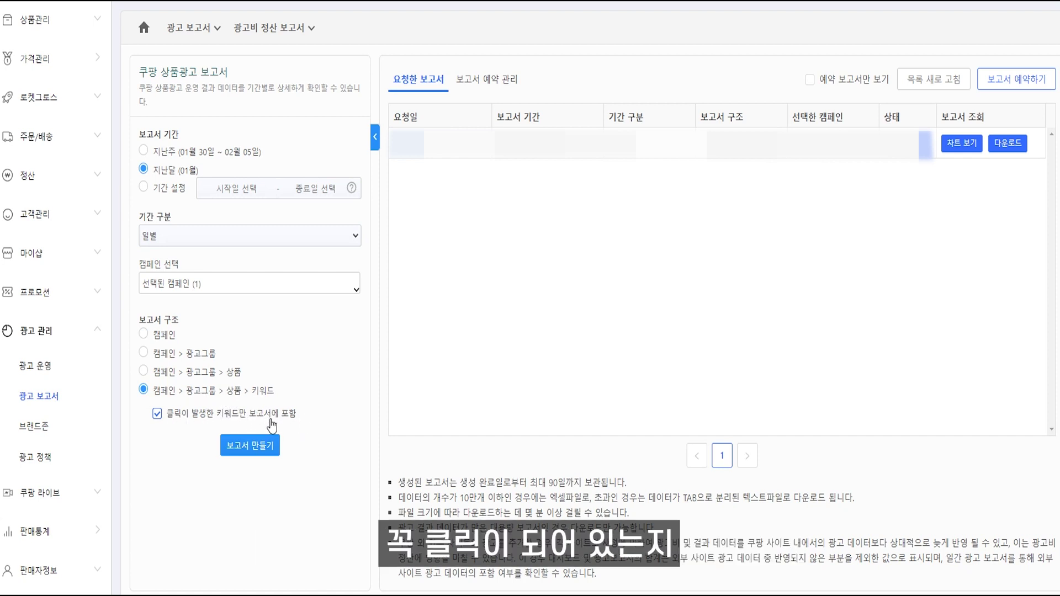
pyautogui.click(158, 416)
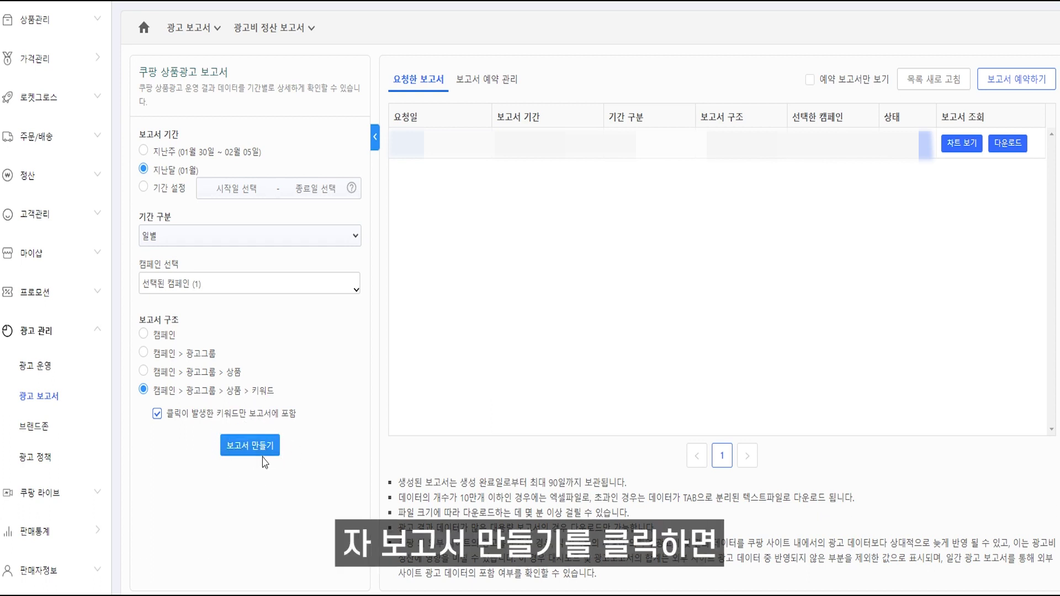
pyautogui.click(247, 447)
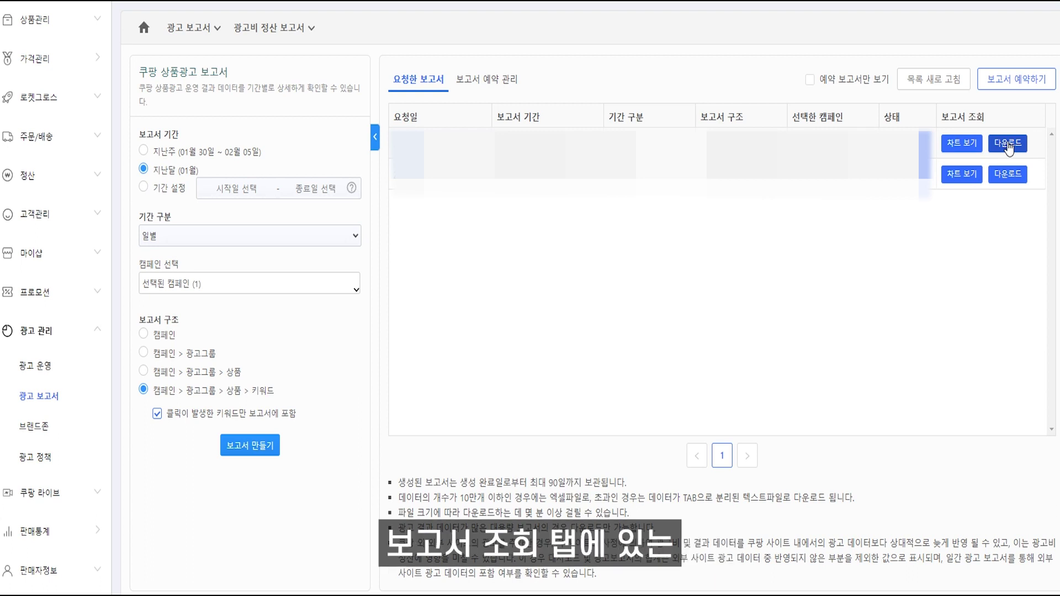
# - Download the newly created report from the top row of the list and open the file in Excel
pyautogui.moveTo(994, 118)
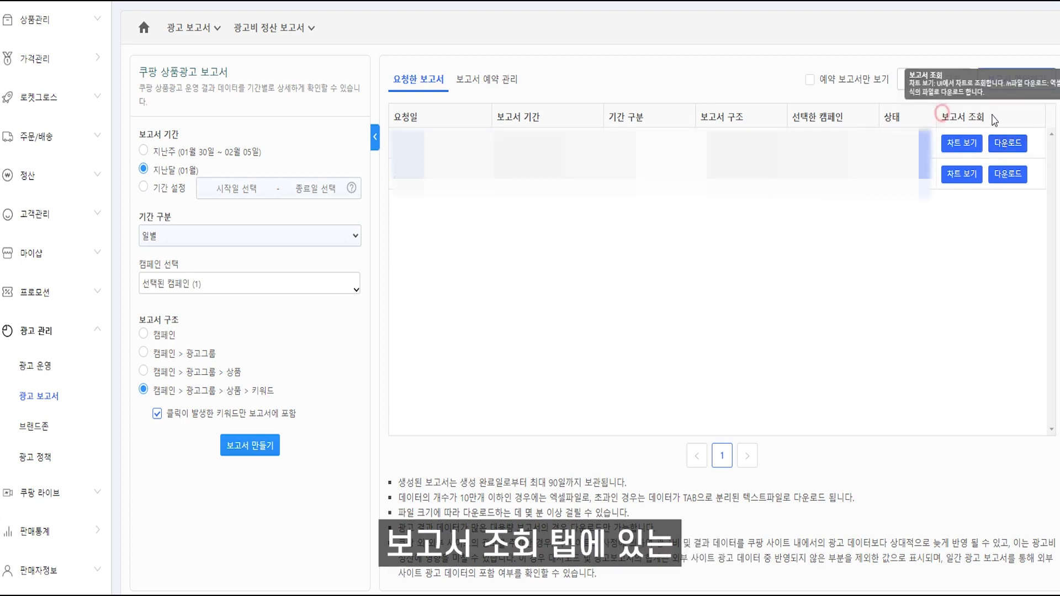
pyautogui.click(1008, 143)
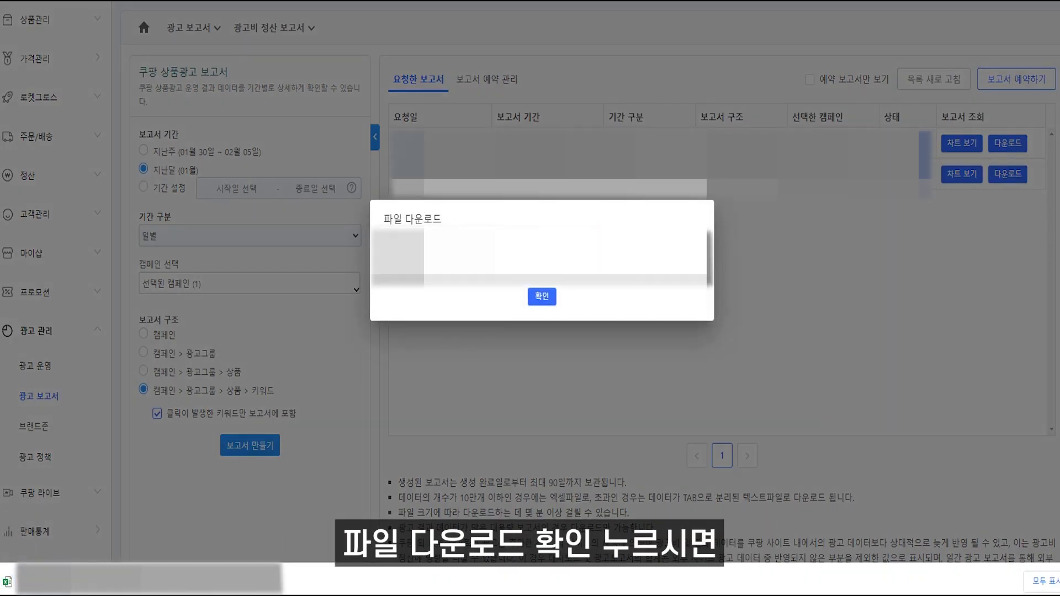
pyautogui.click(544, 298)
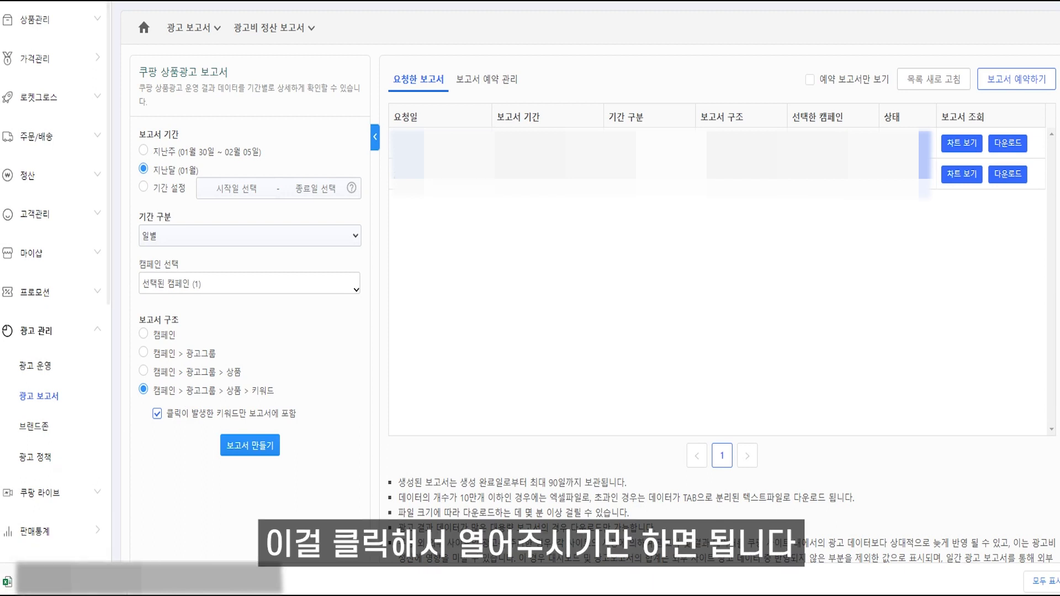
pyautogui.click(95, 578)
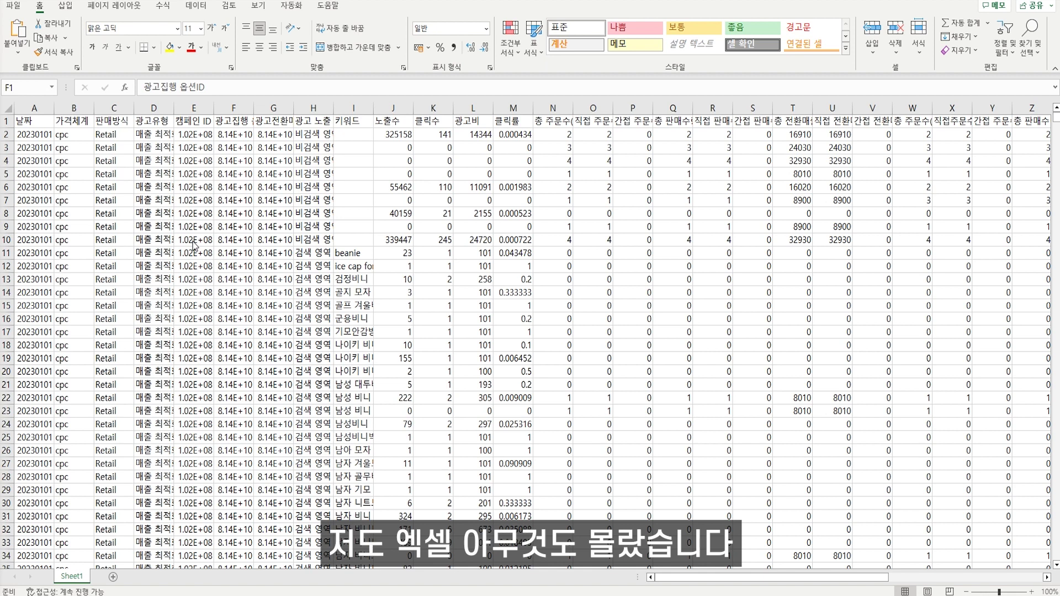
# - Insert a pivot table from the range Sheet1!$A$1:$AM$2871 into a new worksheet
pyautogui.click(65, 8)
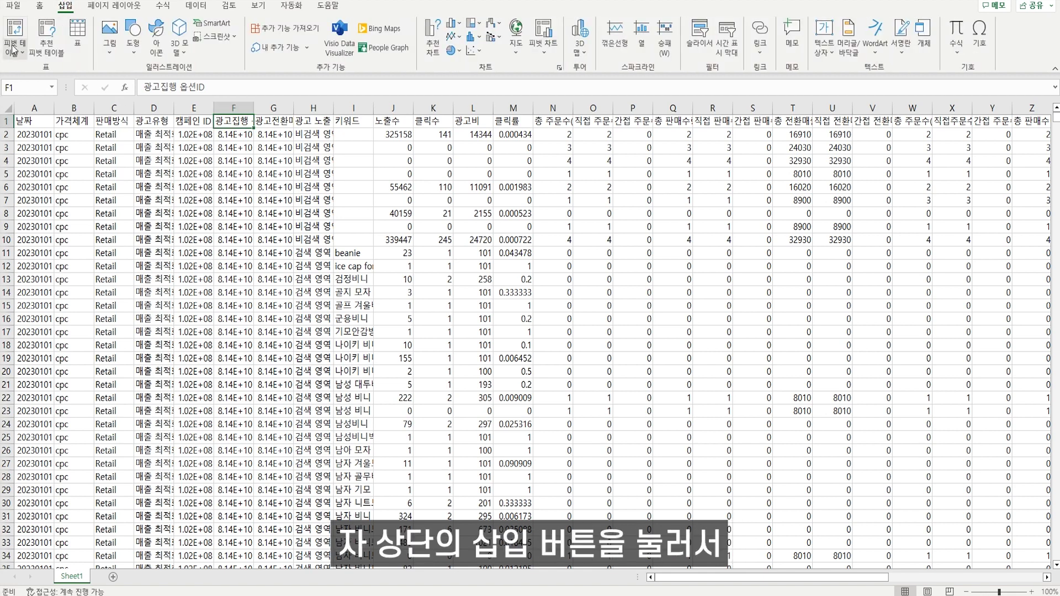
pyautogui.click(17, 43)
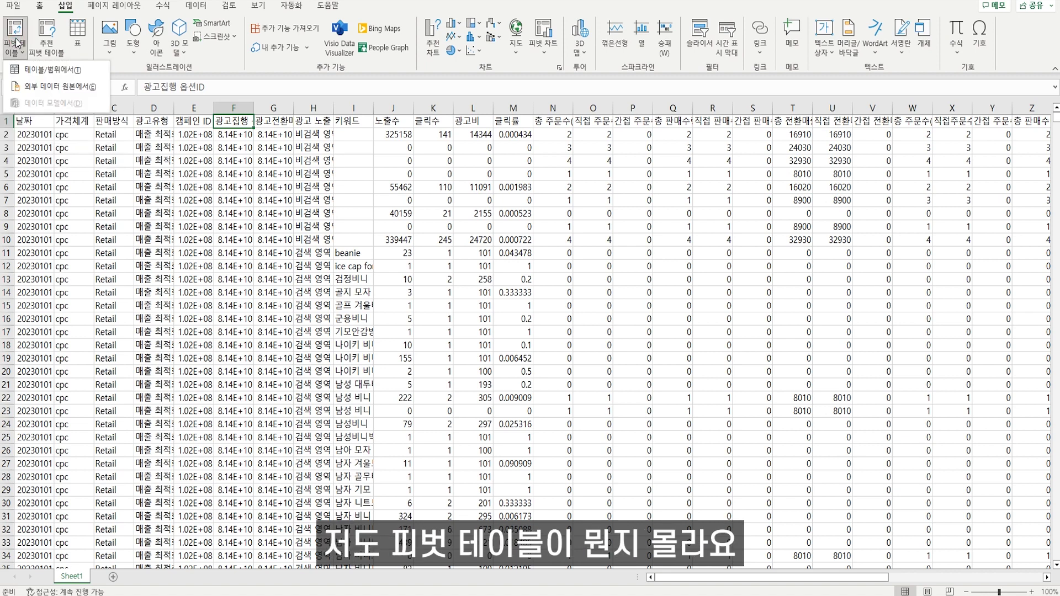
pyautogui.press('t')
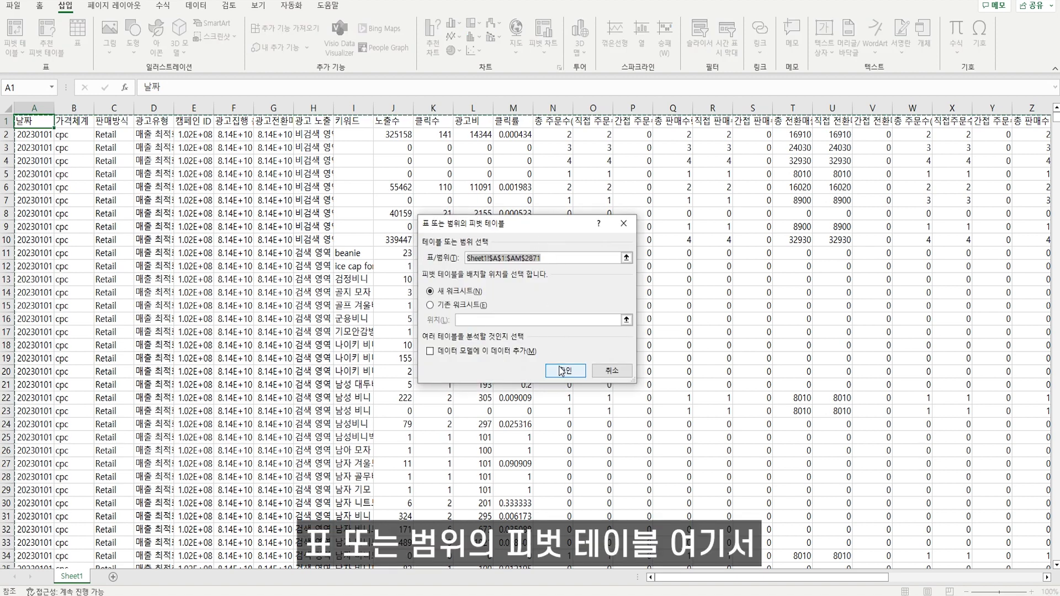
pyautogui.press('Return')
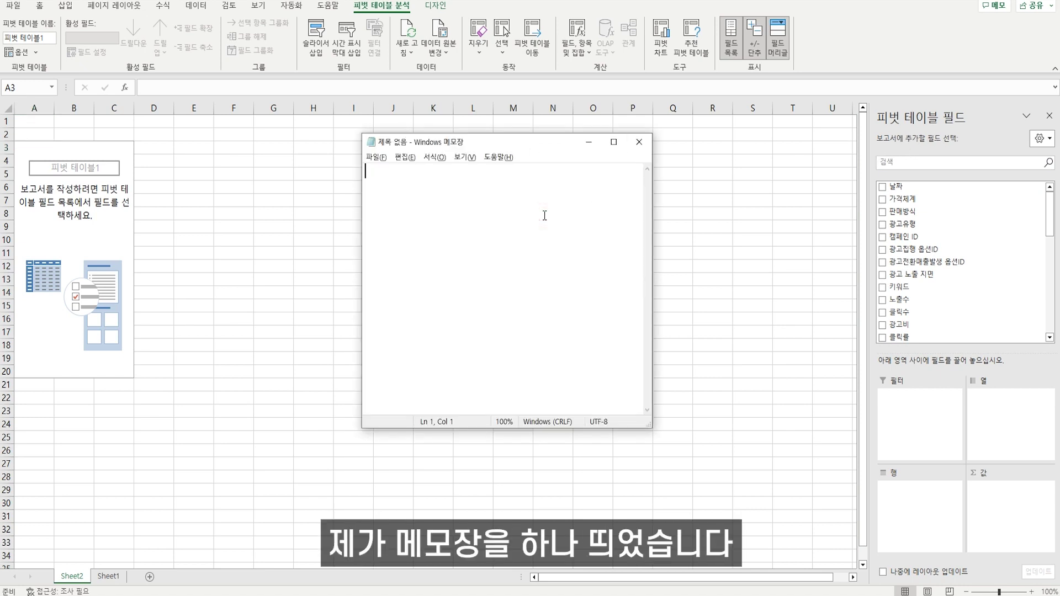
# - Write the field mnemonic "키노클광총14" in the empty Notepad window
pyautogui.write('키노크')
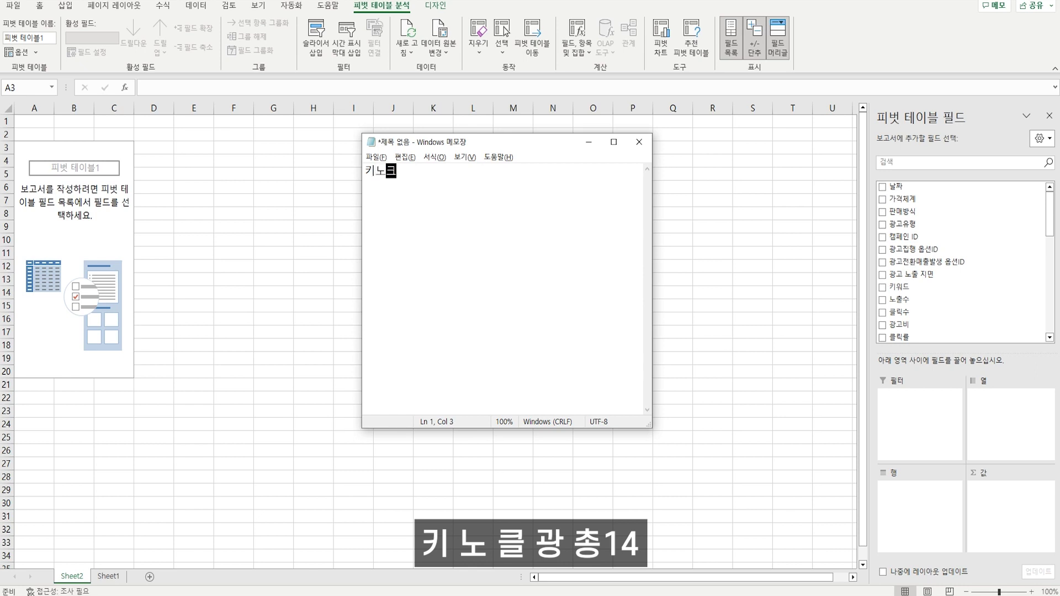
pyautogui.write('클광총14')
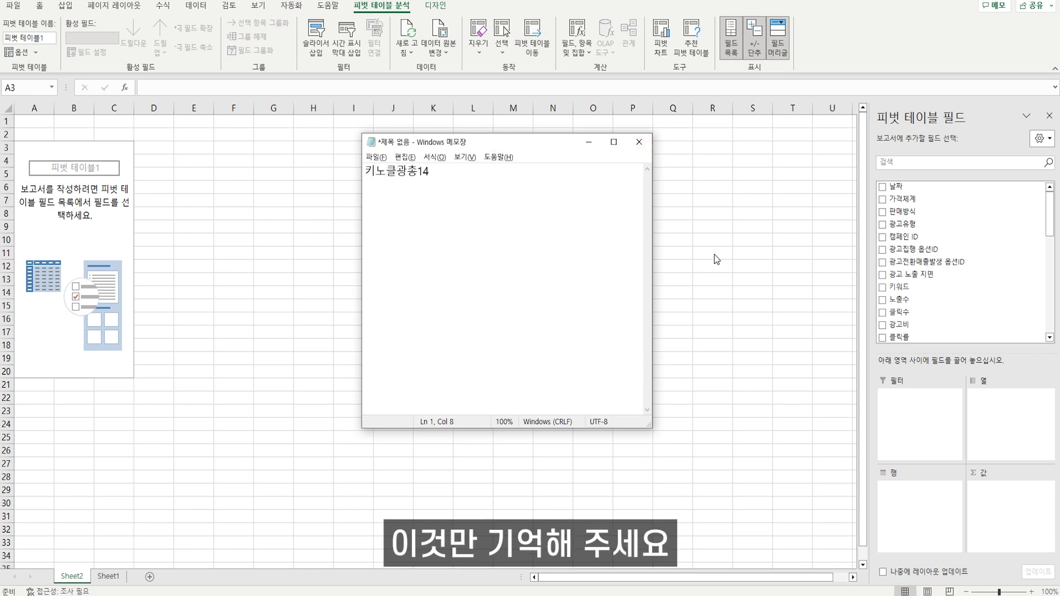
# - Add the fields 키워드, 노출수, 클릭수, 광고비 and 총 전환매출액(14일) to the pivot table in Excel
pyautogui.click(882, 287)
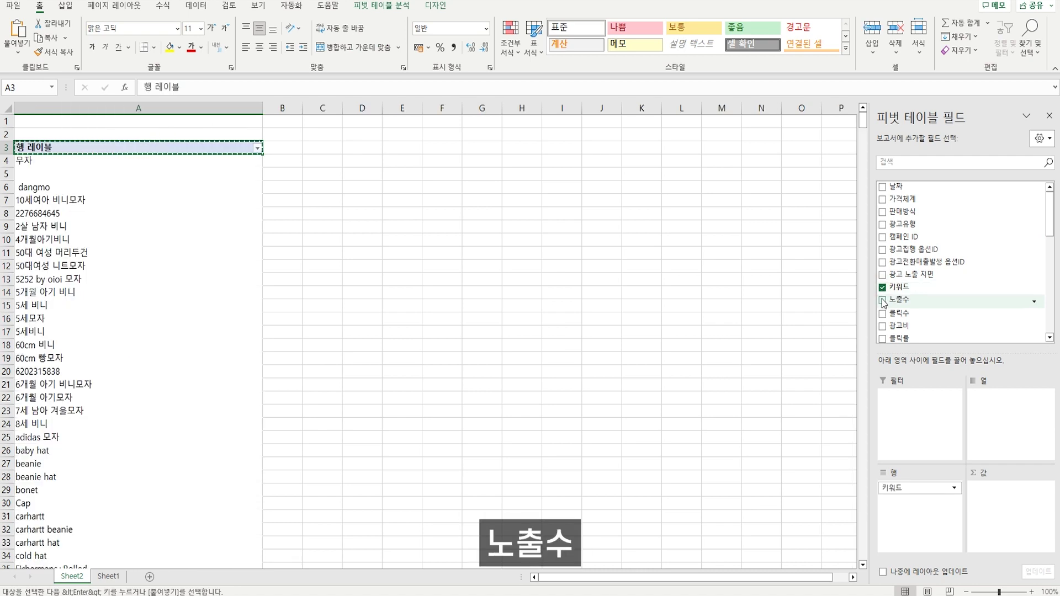
pyautogui.click(883, 300)
pyautogui.click(882, 313)
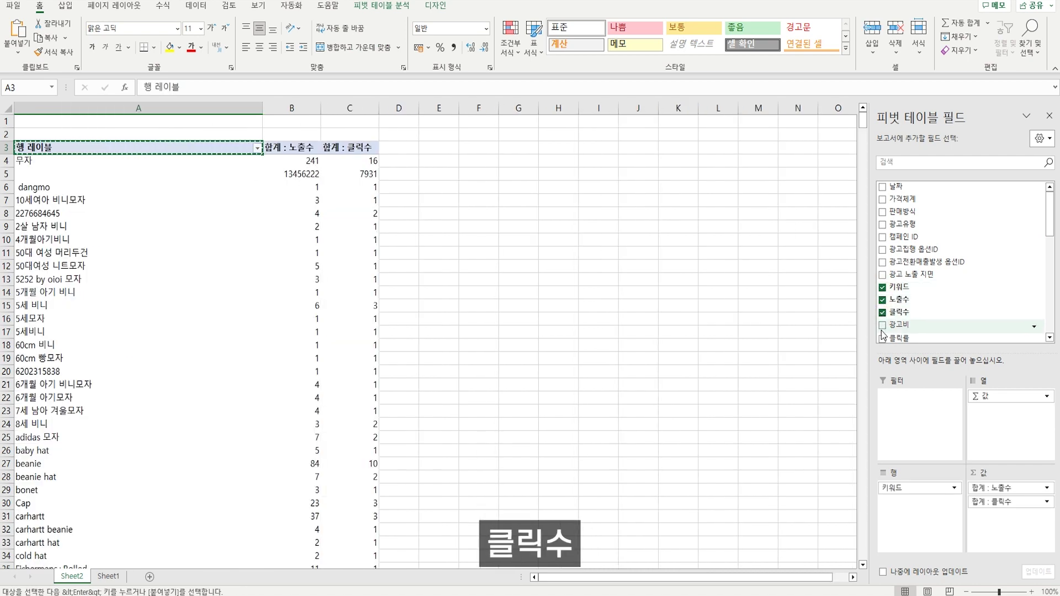
pyautogui.click(882, 325)
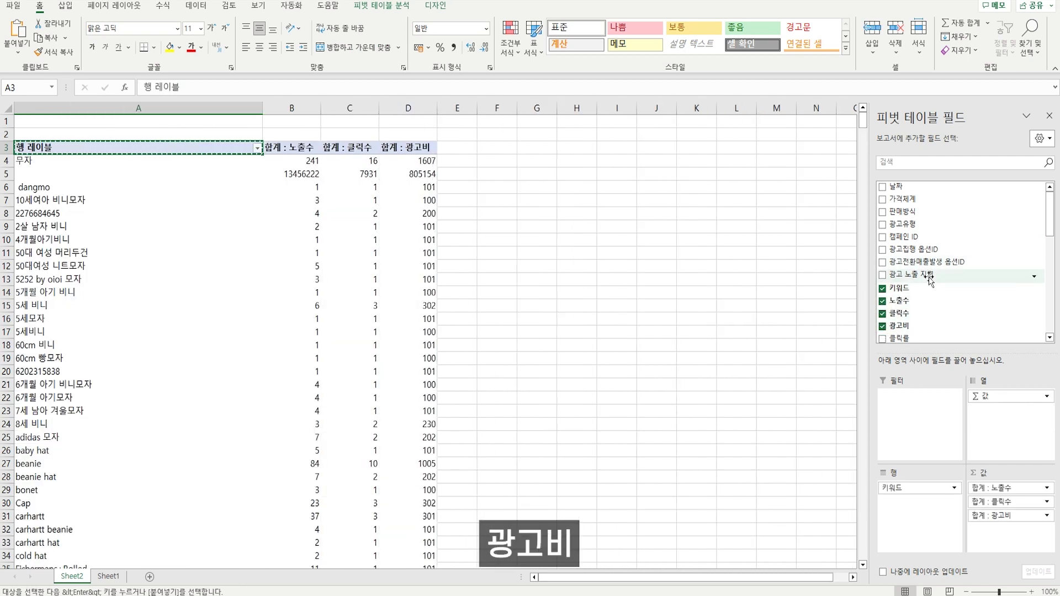
pyautogui.scroll(-1, 930, 272)
pyautogui.scroll(-8, 930, 271)
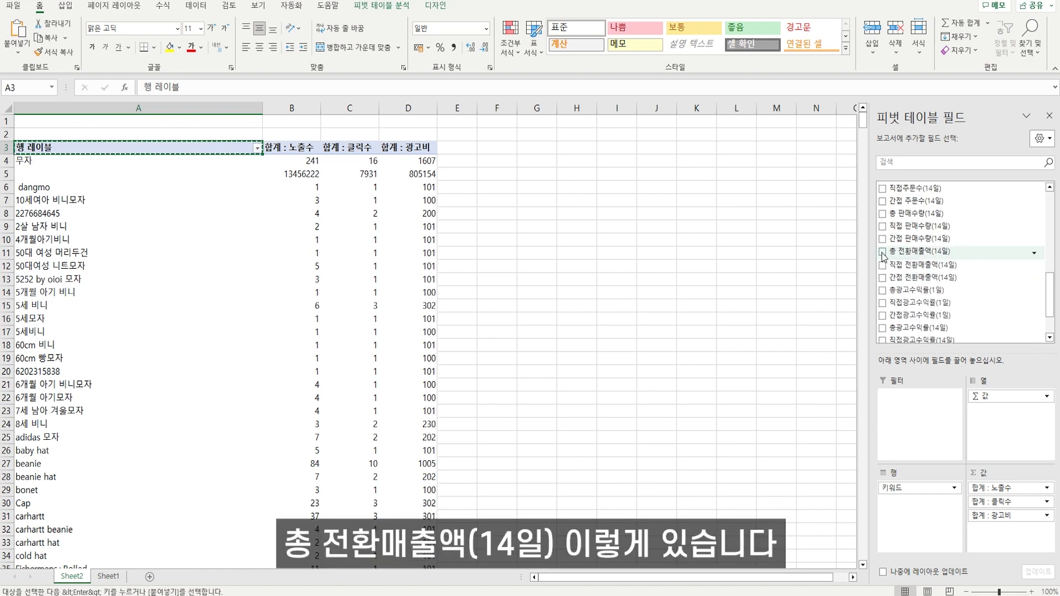
pyautogui.click(883, 253)
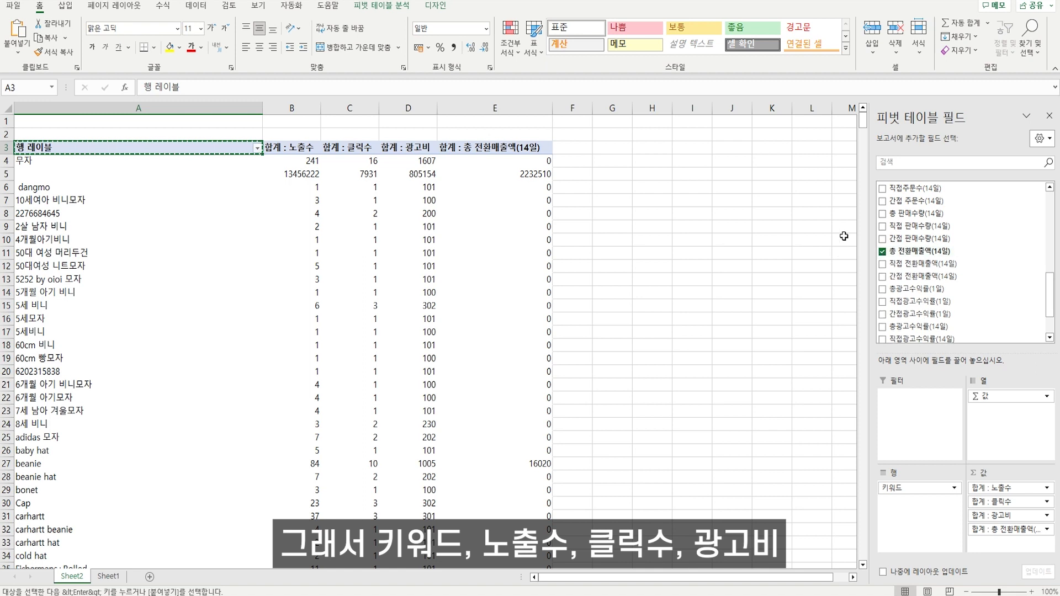
pyautogui.scroll(8, 906, 248)
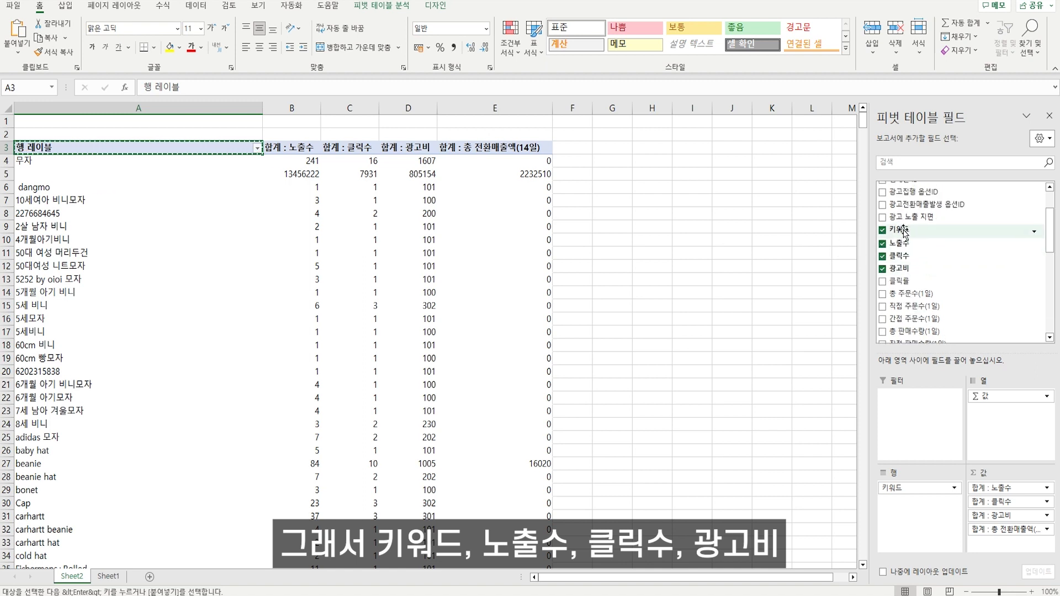
pyautogui.scroll(-6, 902, 267)
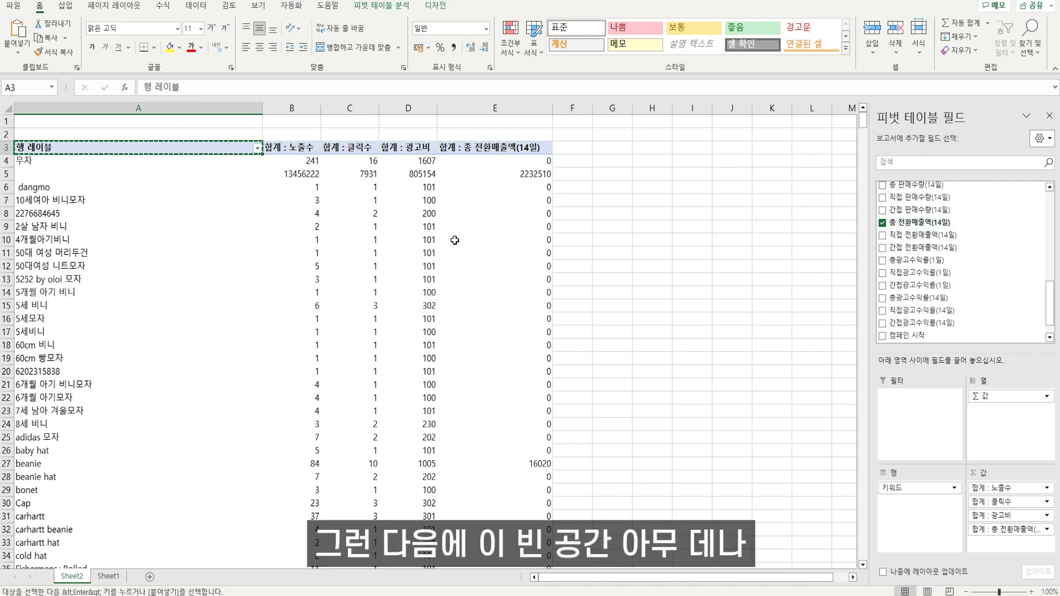
# - Select the entire pivot table, including its header row, and copy it
pyautogui.click(484, 215)
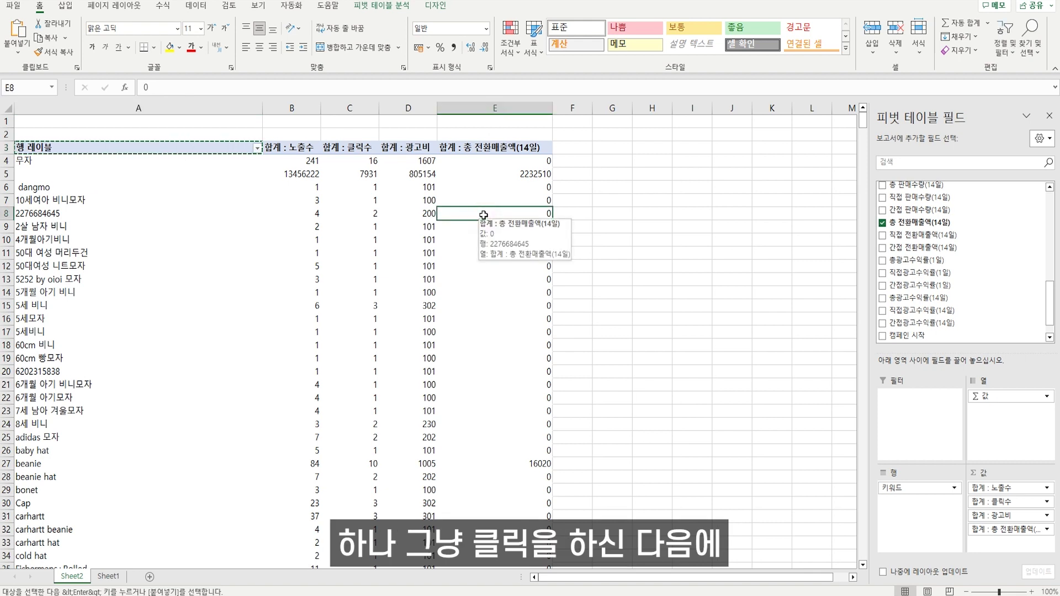
pyautogui.hotkey('ctrl', 'a')
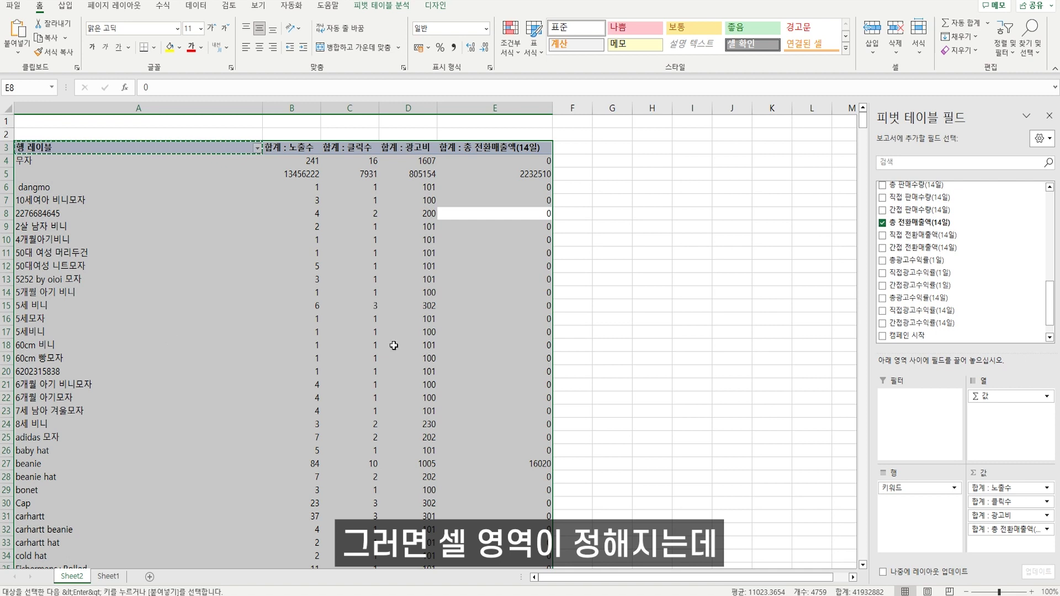
pyautogui.hotkey('ctrl', 'c')
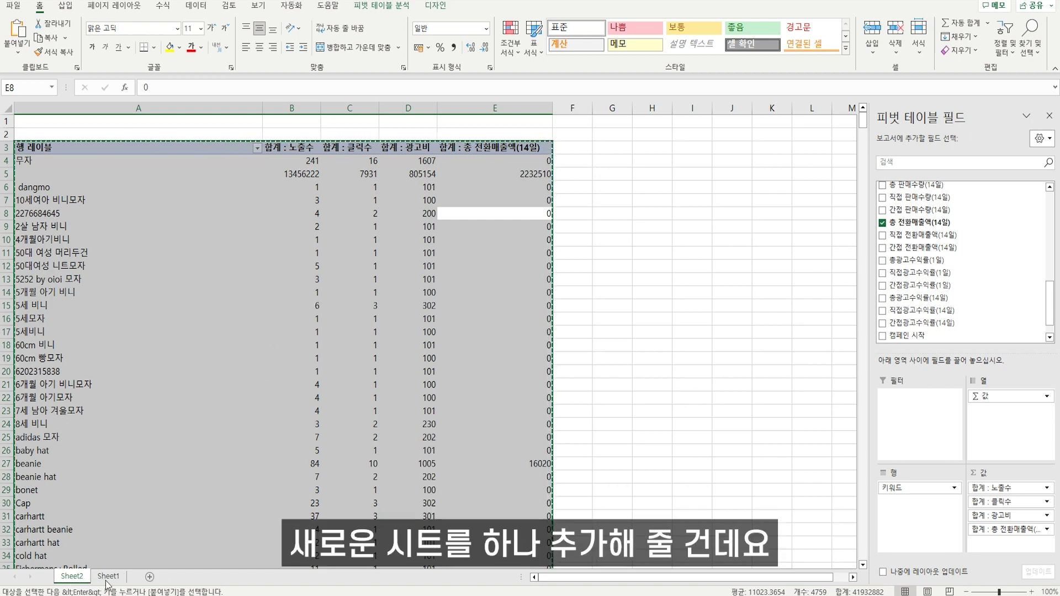
# - Add a new worksheet and paste the copied pivot table into cell A1 as values only (값)
pyautogui.click(150, 578)
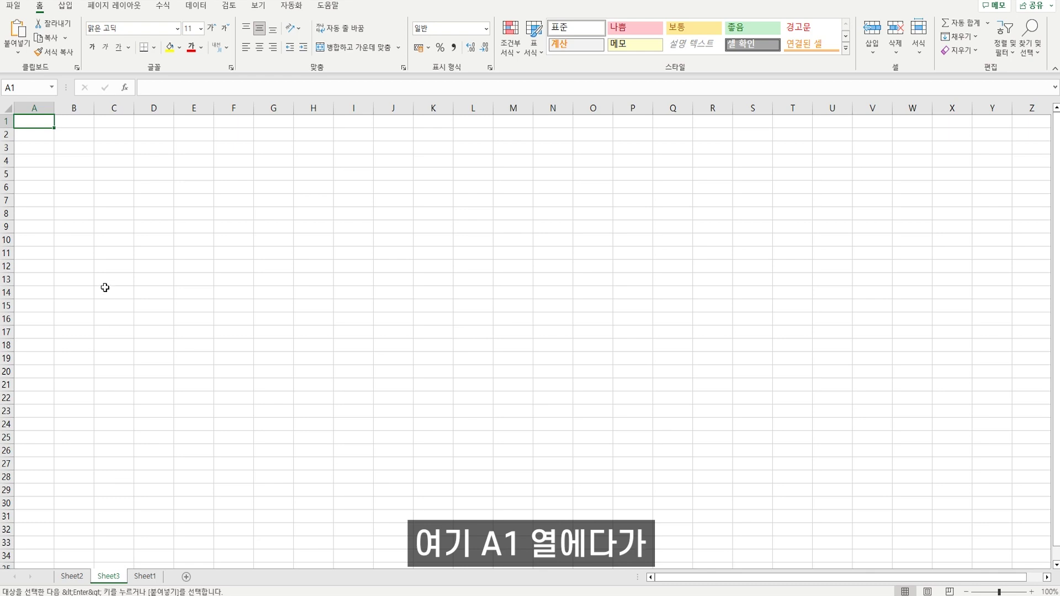
pyautogui.rightClick(24, 121)
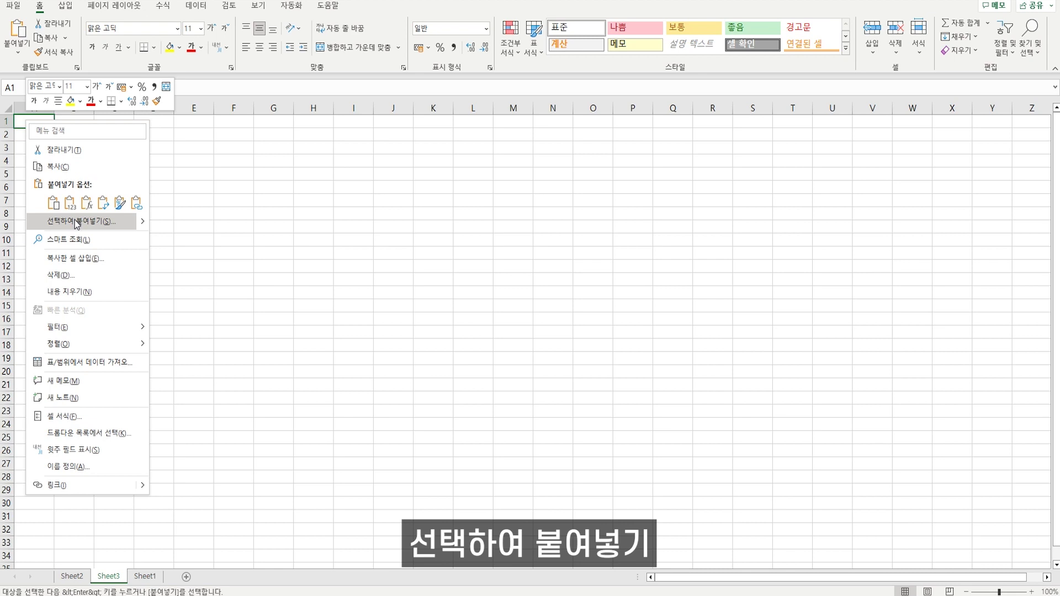
pyautogui.click(125, 223)
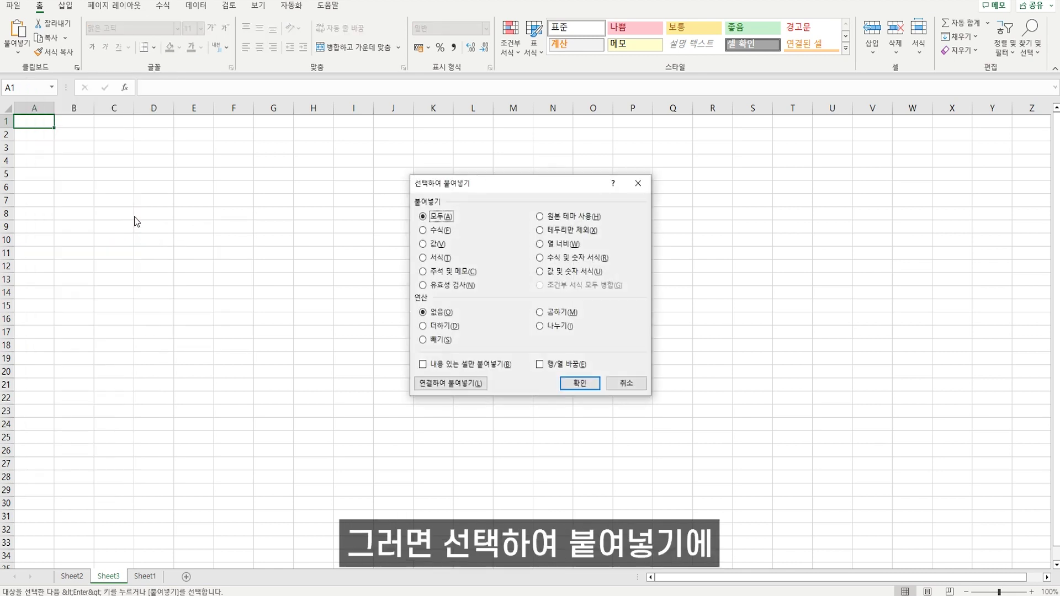
pyautogui.moveTo(459, 186); pyautogui.dragTo(258, 159)
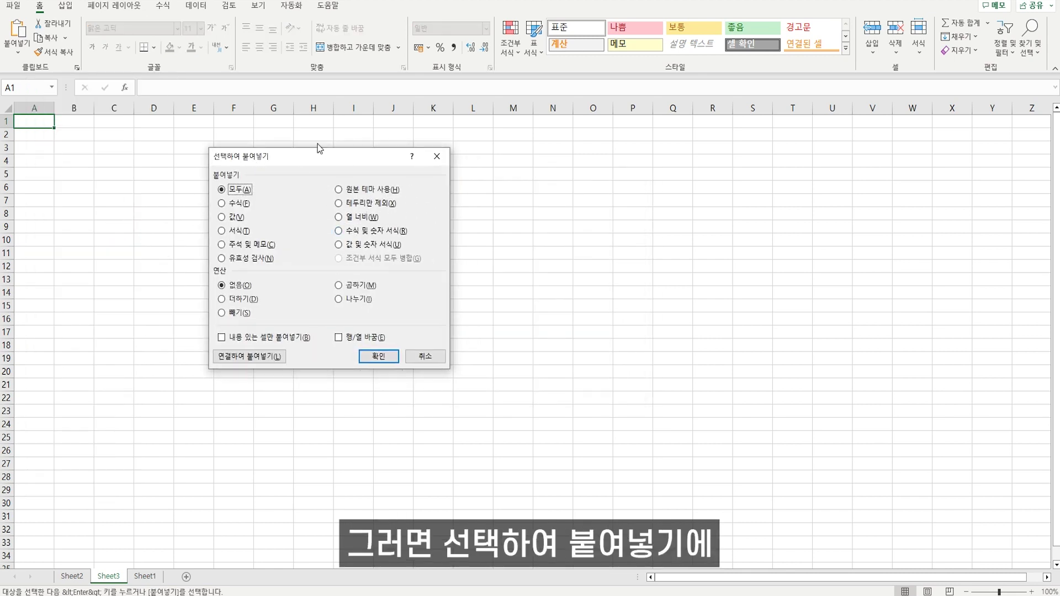
pyautogui.click(222, 218)
pyautogui.click(224, 219)
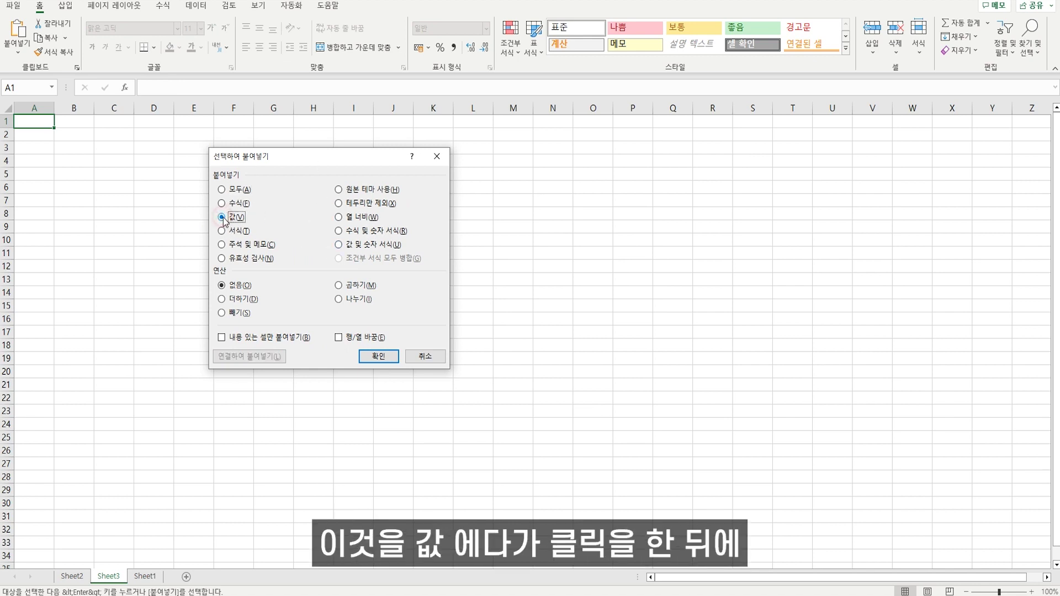
pyautogui.click(378, 356)
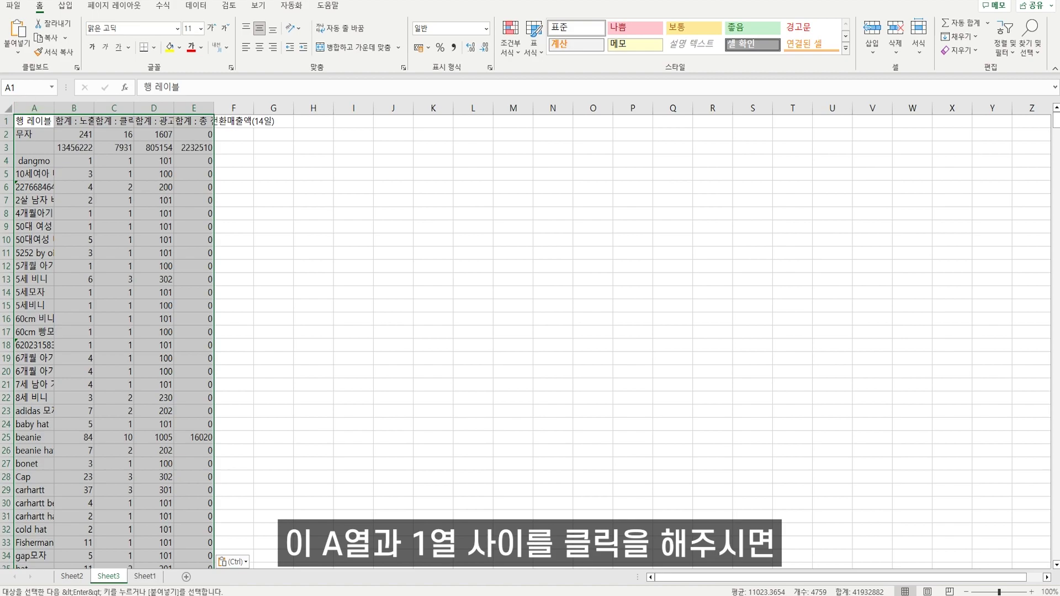
# - Select the whole sheet and auto-fit the width of all columns to their contents
pyautogui.click(9, 108)
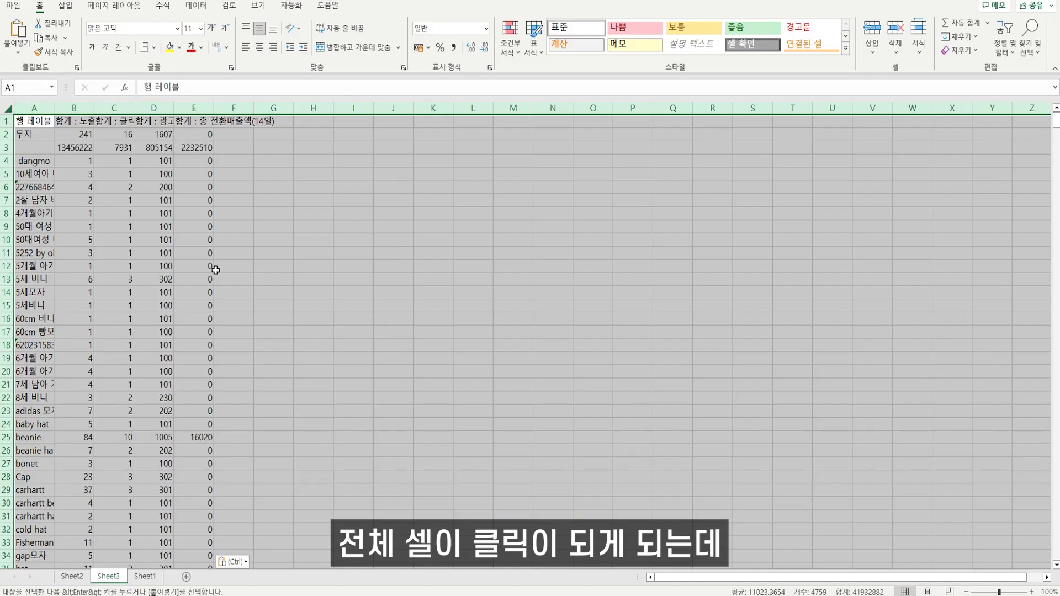
pyautogui.doubleClick(54, 108)
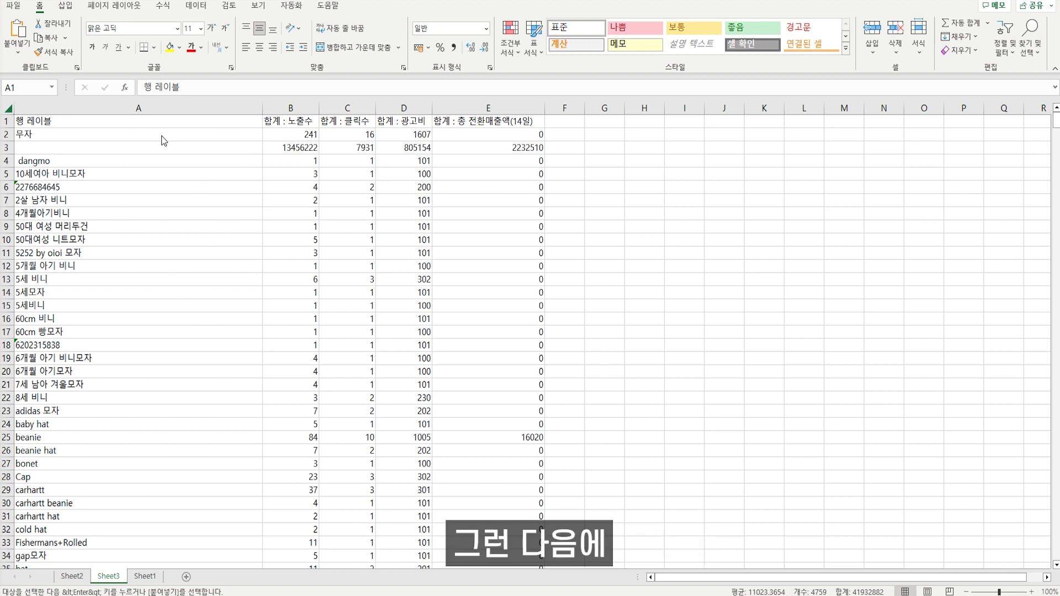
pyautogui.click(65, 121)
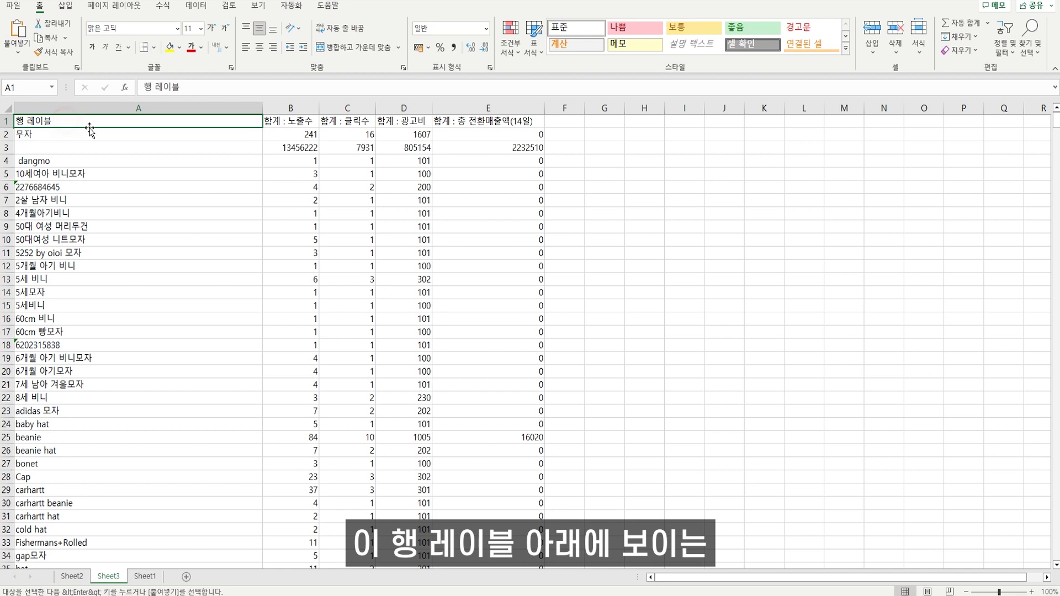
# - Label the empty cell A3 under 행 레이블 as 비검색영역
pyautogui.click(40, 146)
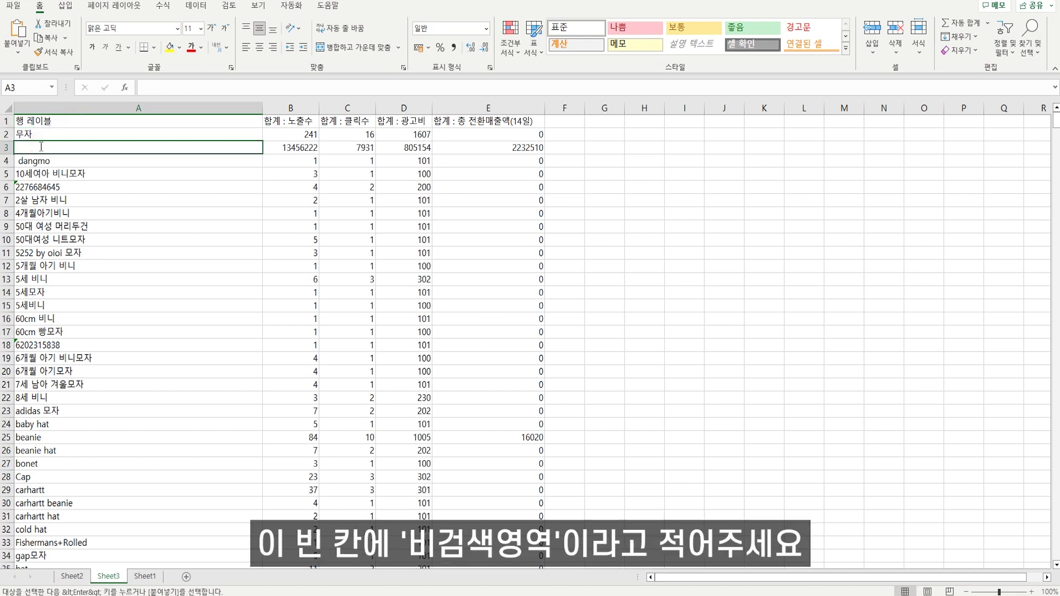
pyautogui.doubleClick(41, 147)
pyautogui.write('비검색영여')
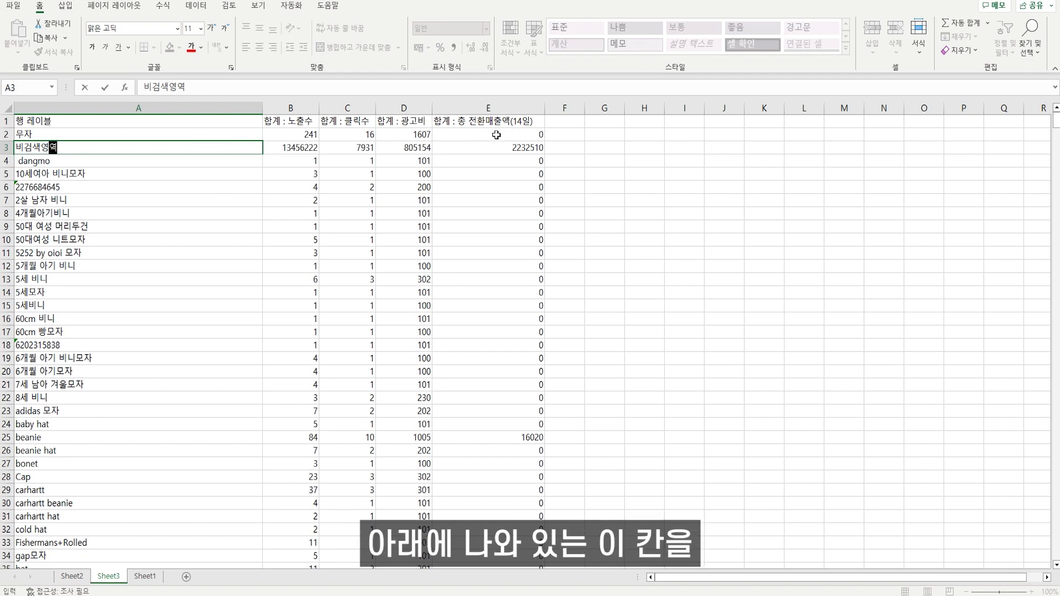
# - Sort the keyword rows in descending order by 총 전환매출액(14일)
pyautogui.click(497, 134)
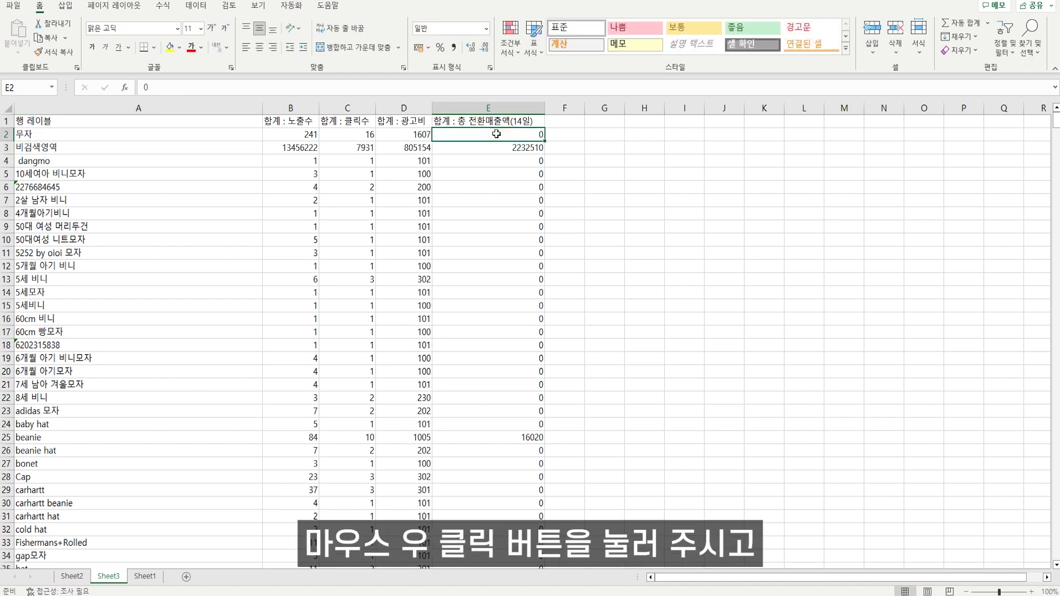
pyautogui.rightClick(496, 134)
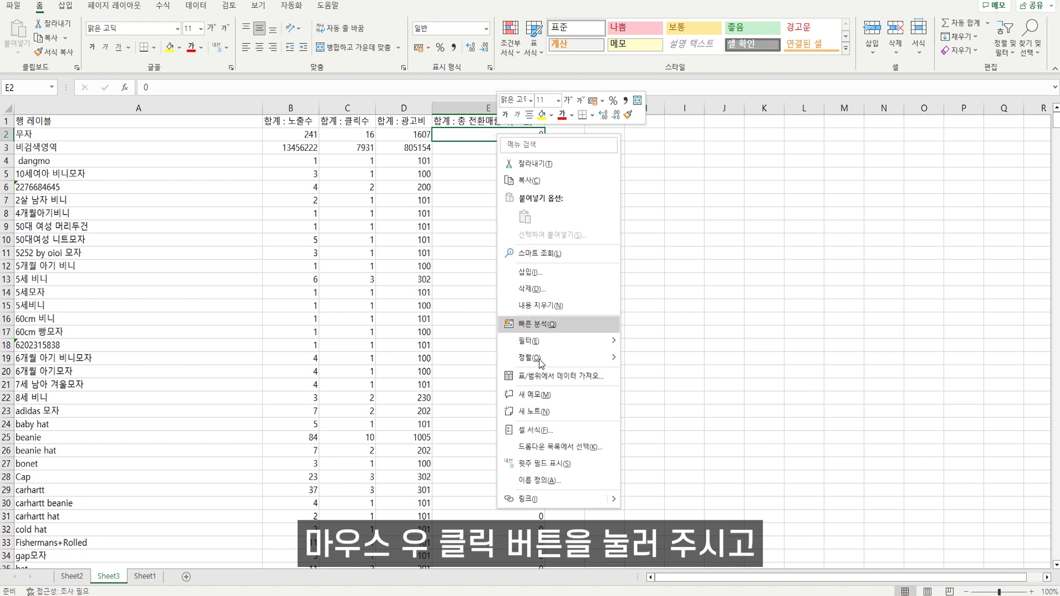
pyautogui.moveTo(571, 359)
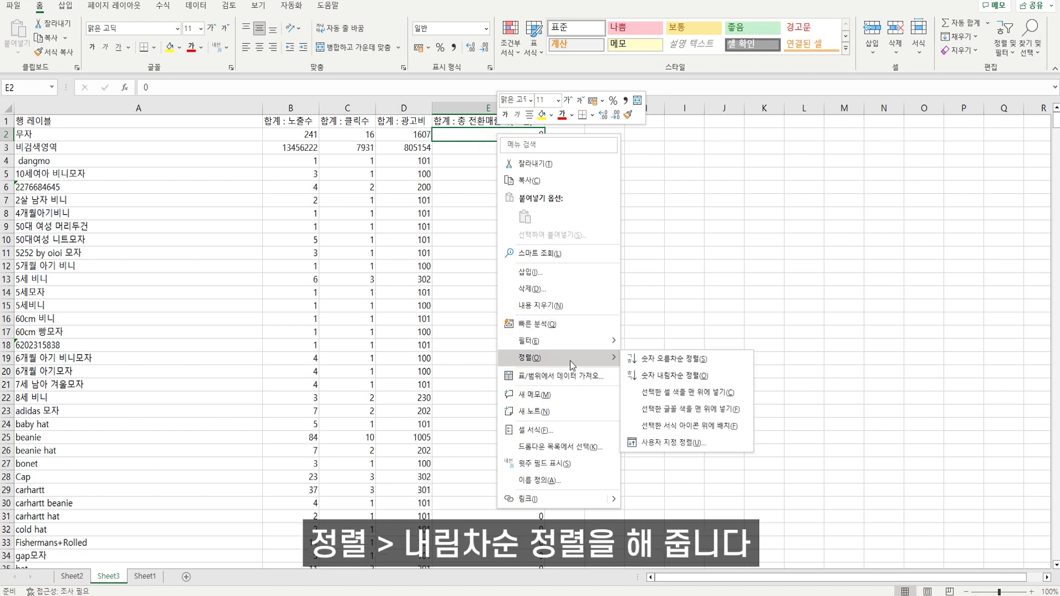
pyautogui.click(655, 378)
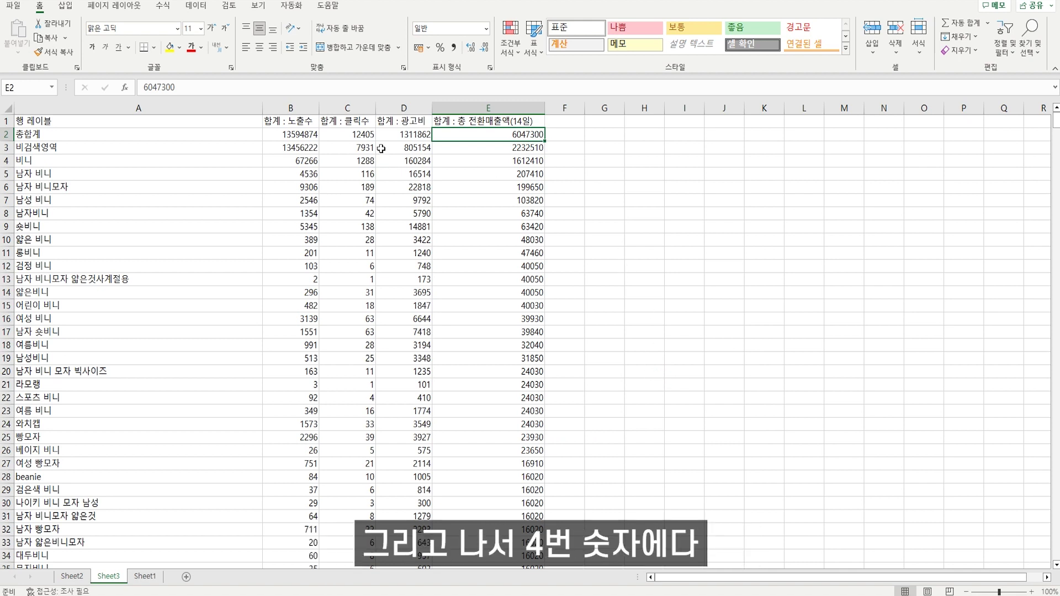
# - Insert an empty row at row 4, below 비검색영역, and label its cell A4 as 검색영역
pyautogui.click(7, 161)
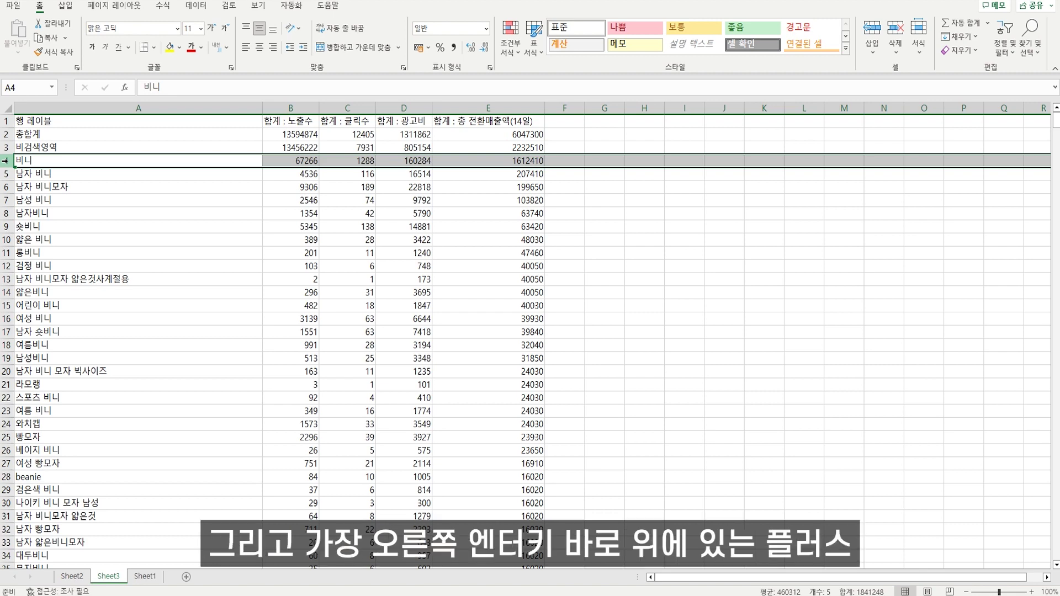
pyautogui.hotkey('ctrl', '+')
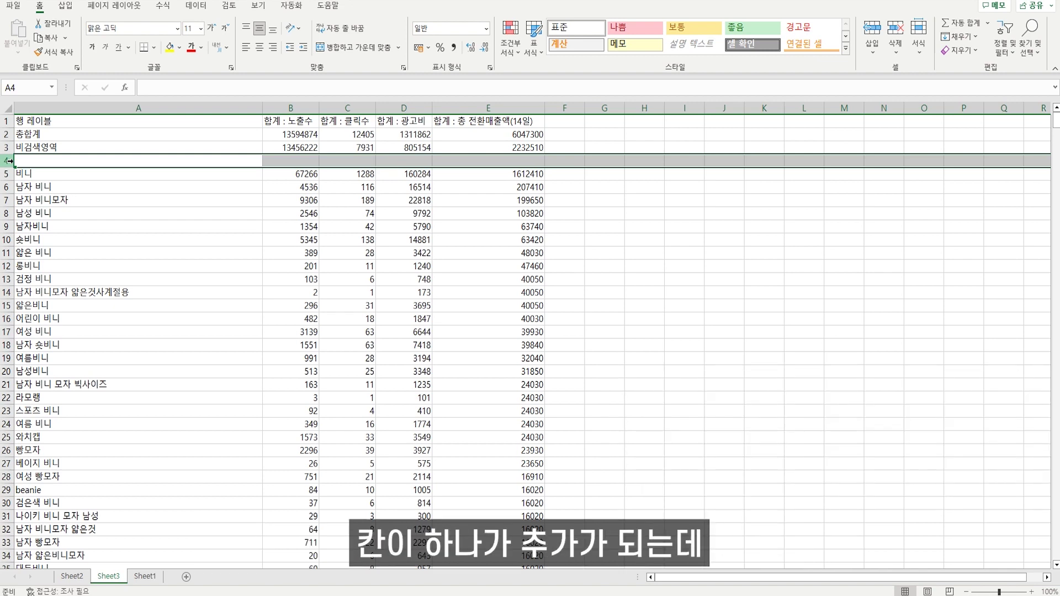
pyautogui.click(142, 148)
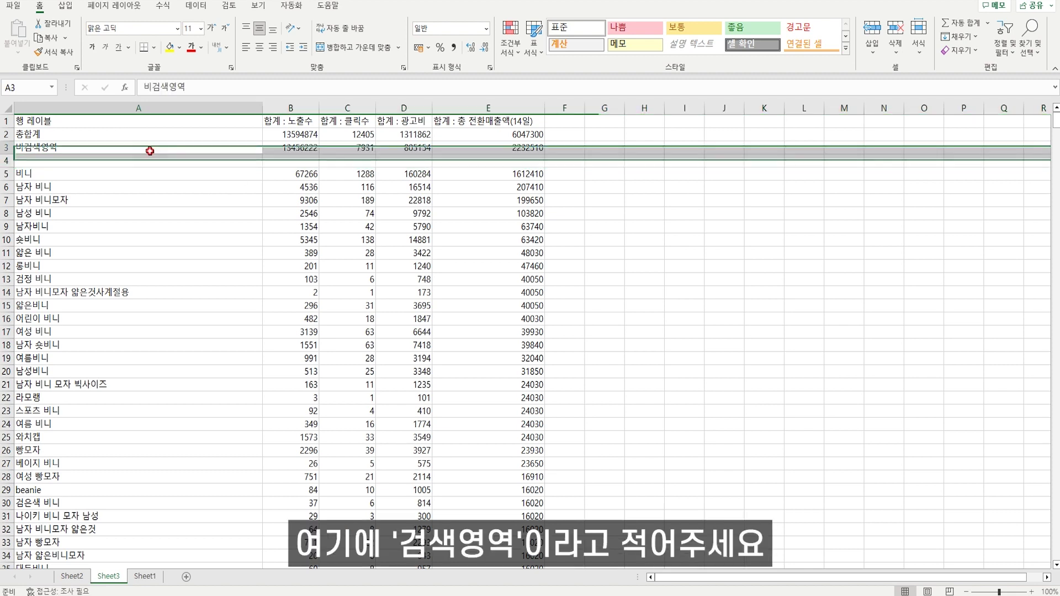
pyautogui.click(145, 161)
pyautogui.write('검색영역')
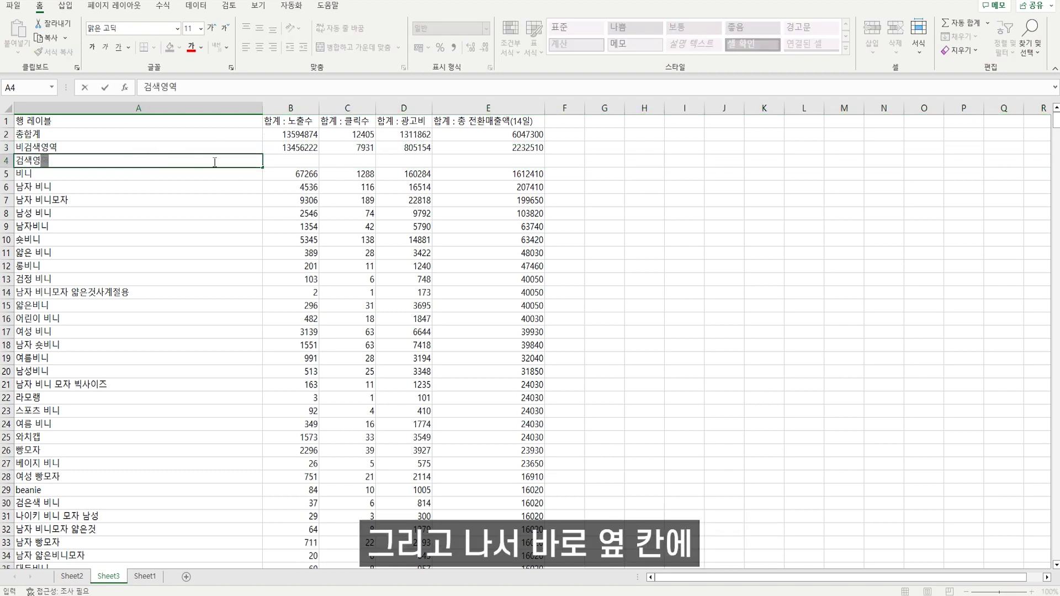
# - Enter the formula =B2-B3 in cell B4 to subtract the 비검색영역 impressions from the 총합계 impressions
pyautogui.click(285, 158)
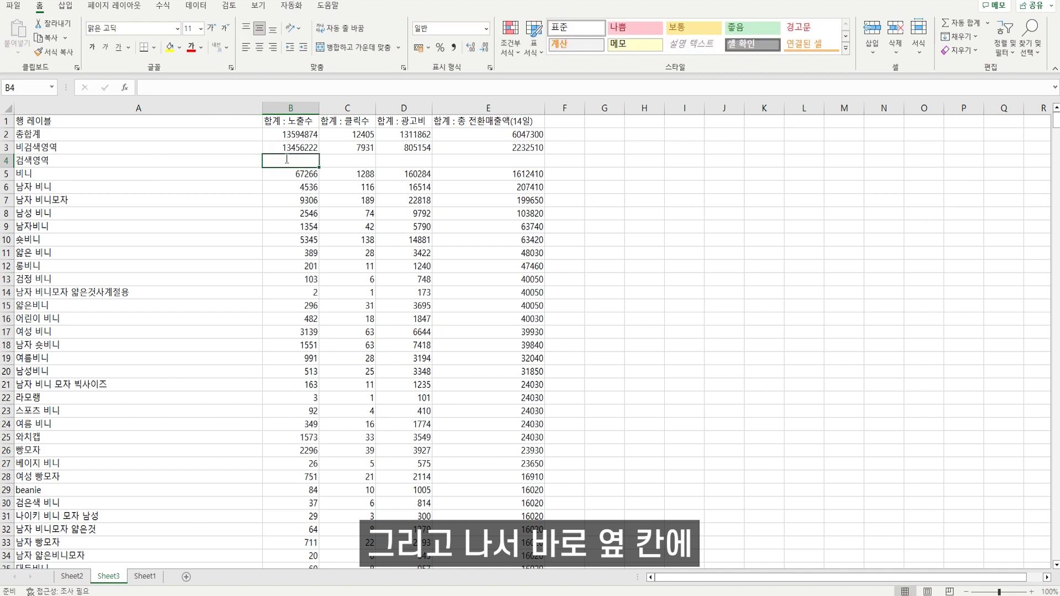
pyautogui.write('=')
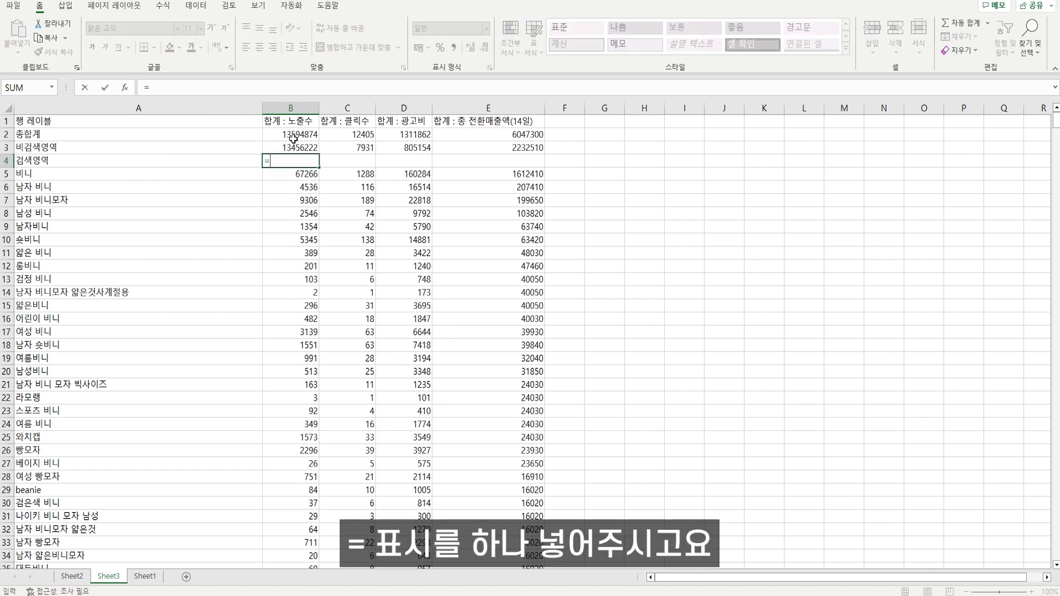
pyautogui.click(301, 134)
pyautogui.write('-')
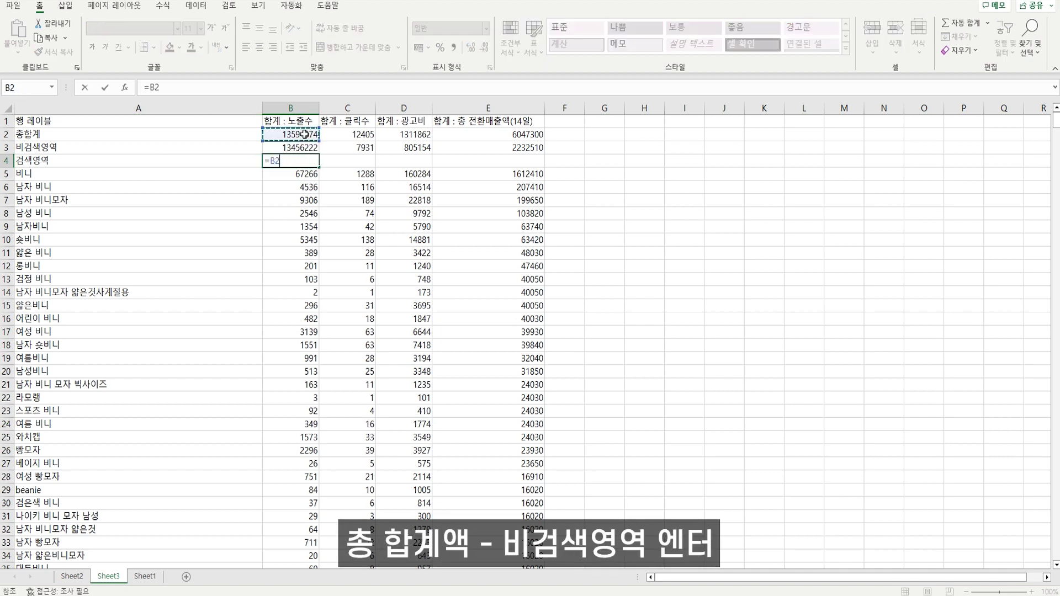
pyautogui.click(294, 147)
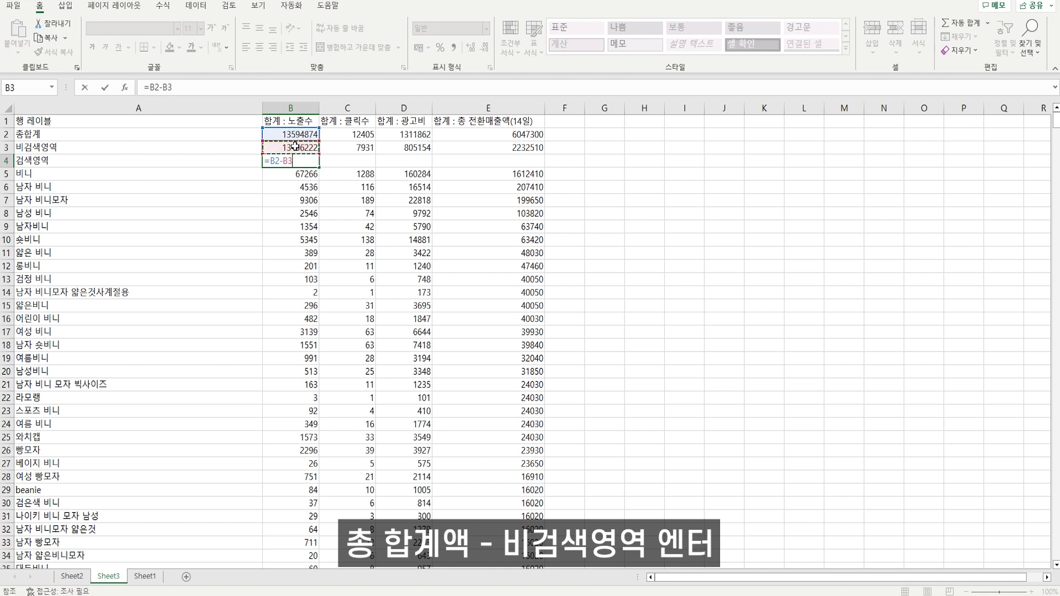
pyautogui.press('Return')
# - Fill the B4 formula across to E4 and check the copied formulas in C4, D4 and E4
pyautogui.click(299, 161)
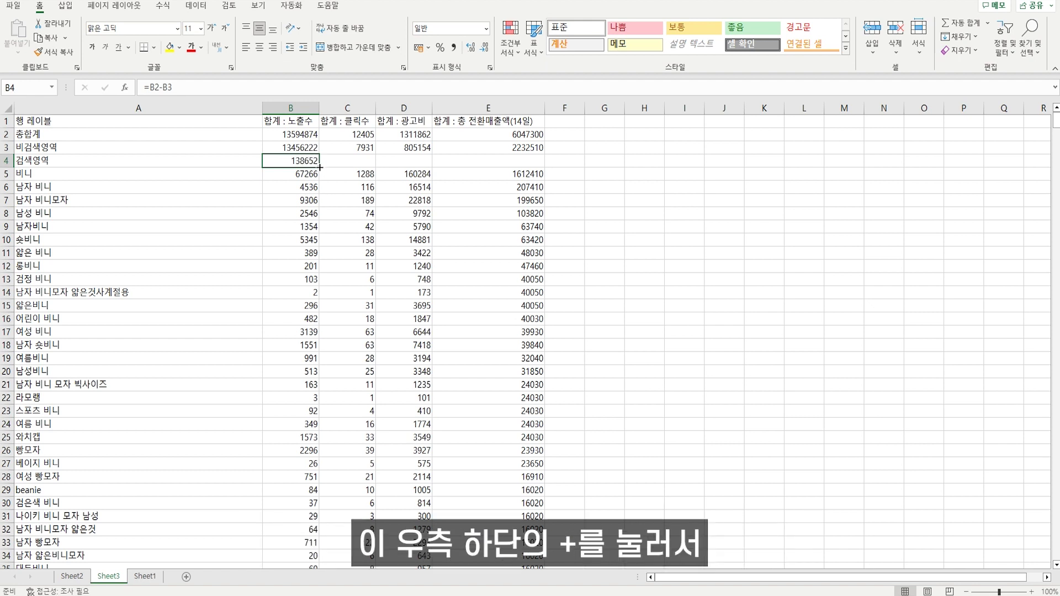
pyautogui.moveTo(319, 167); pyautogui.dragTo(543, 163)
pyautogui.doubleClick(348, 160)
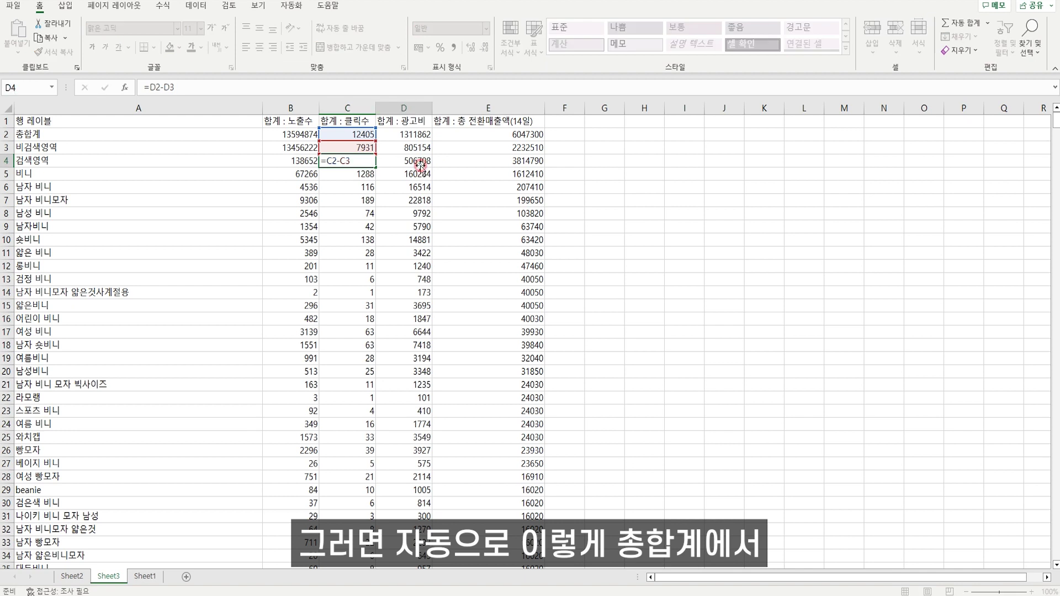
pyautogui.doubleClick(421, 162)
pyautogui.doubleClick(492, 163)
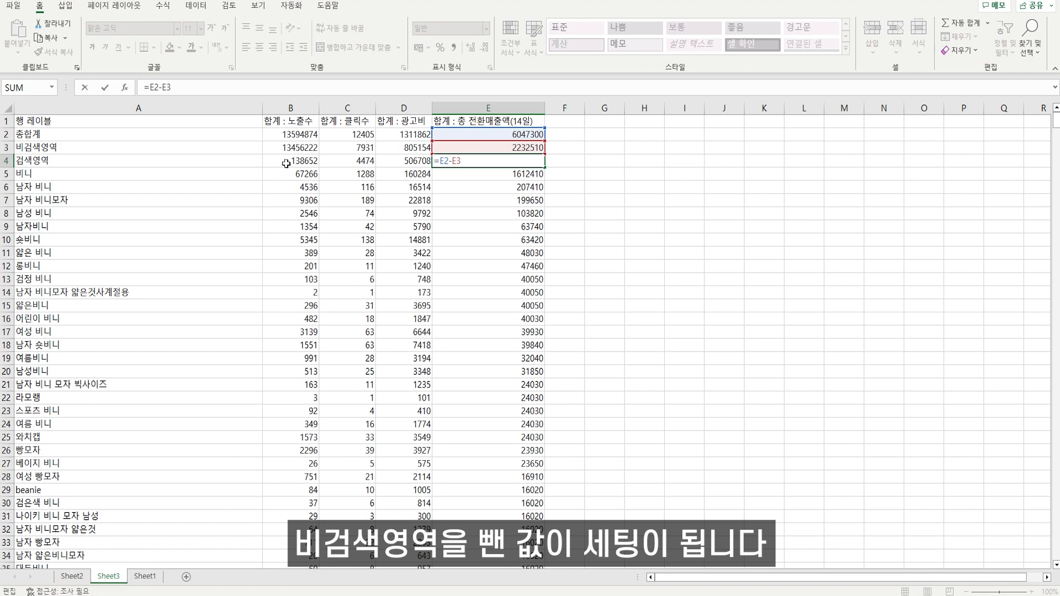
pyautogui.click(83, 146)
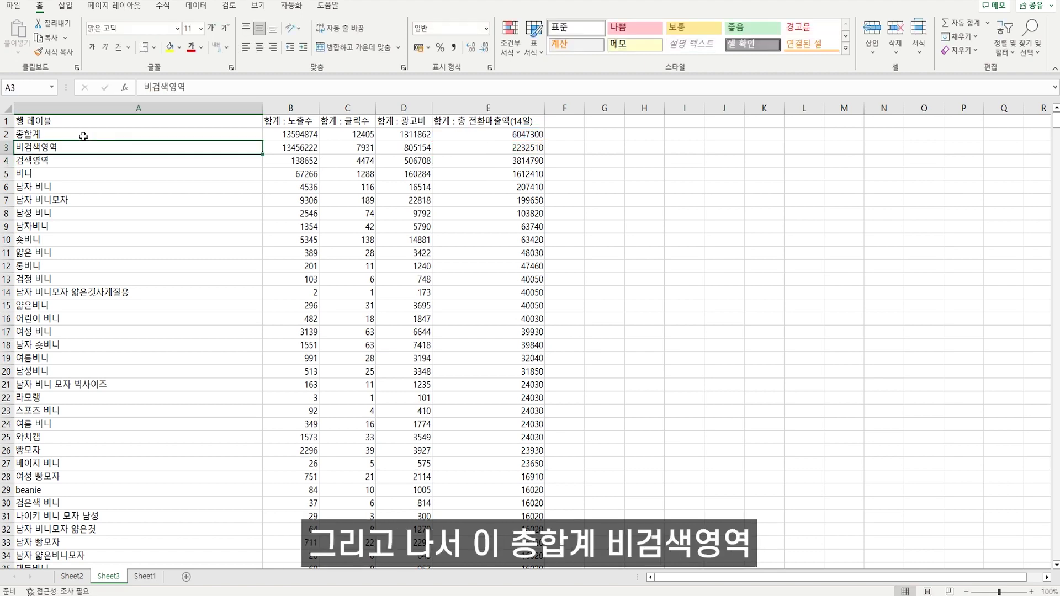
# - Apply the 좋음 cell style to the 총합계, 비검색영역 and 검색영역 rows in A2:E4
pyautogui.click(47, 134)
pyautogui.moveTo(47, 135); pyautogui.dragTo(495, 160)
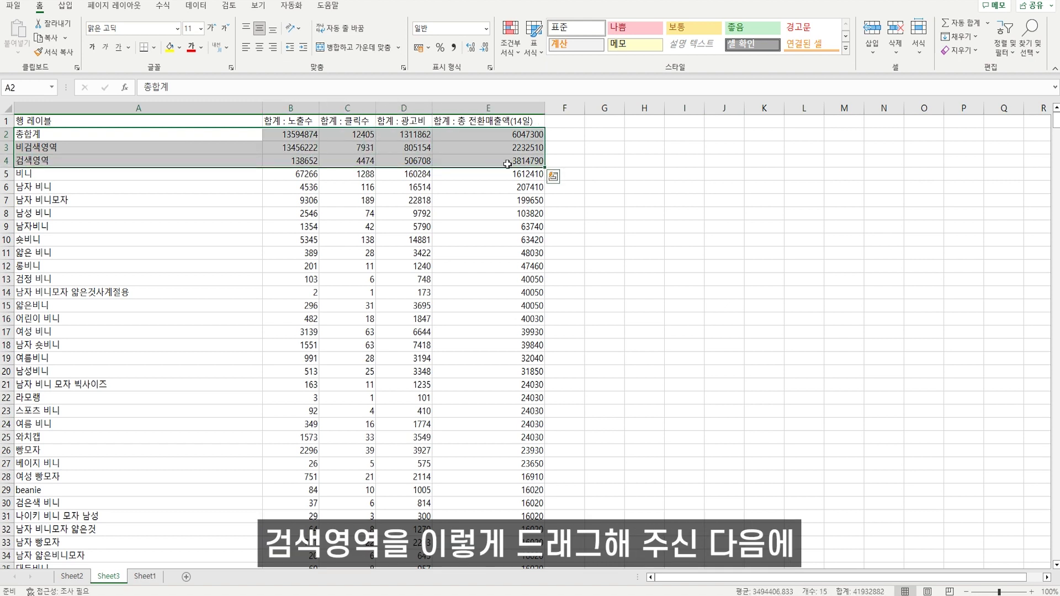
pyautogui.click(741, 30)
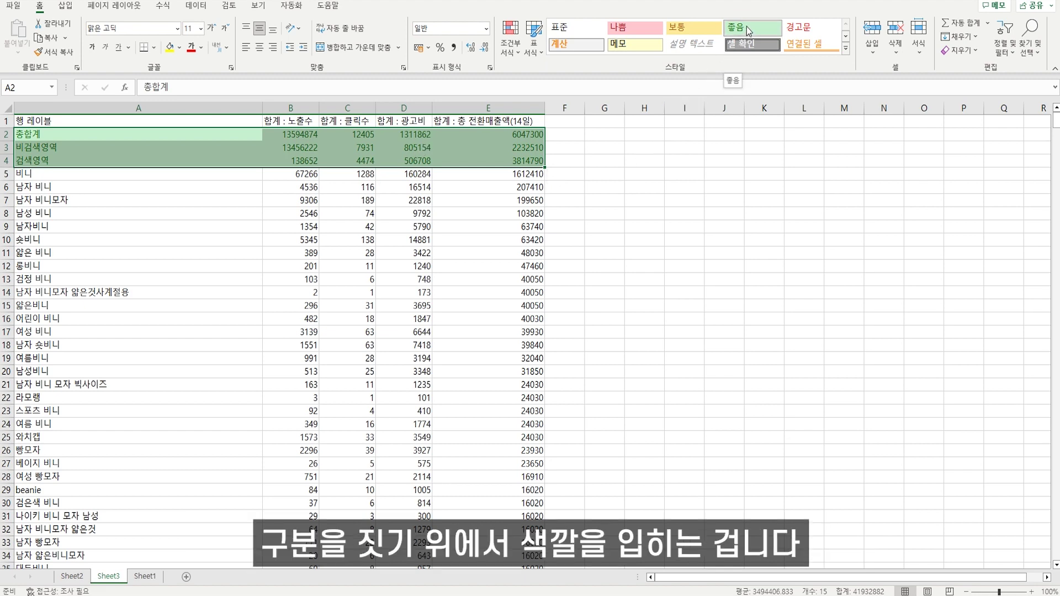
# - Add the column headers CPC in F1 and ROAS in G1, beside 총 전환매출액(14일)
pyautogui.click(505, 134)
pyautogui.click(504, 121)
pyautogui.press('Right')
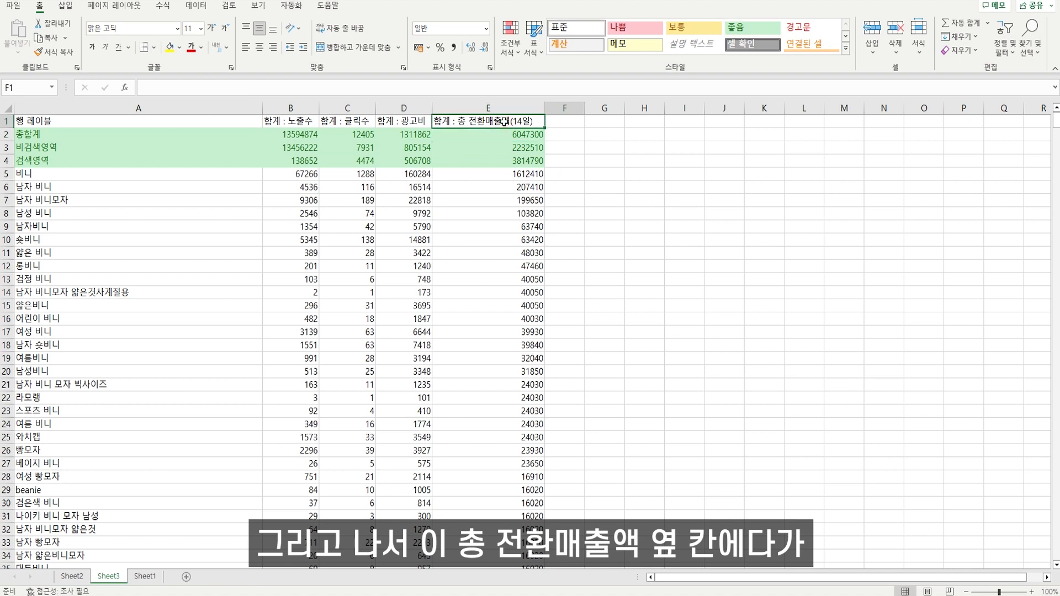
pyautogui.write('ㅊ')
pyautogui.press('BackSpace')
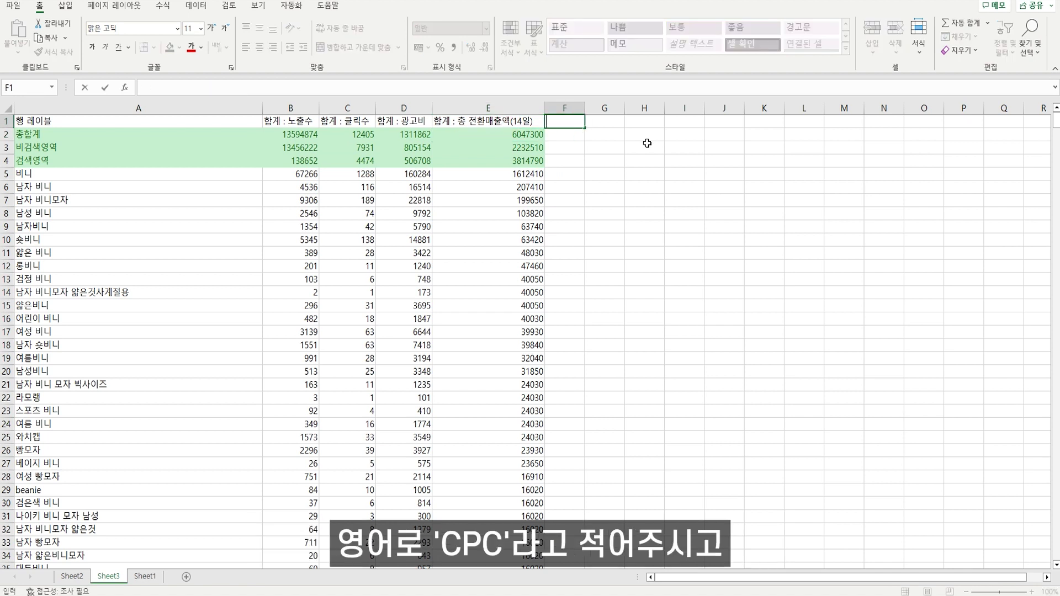
pyautogui.write('CPC')
pyautogui.press('Right')
pyautogui.write('ROAS')
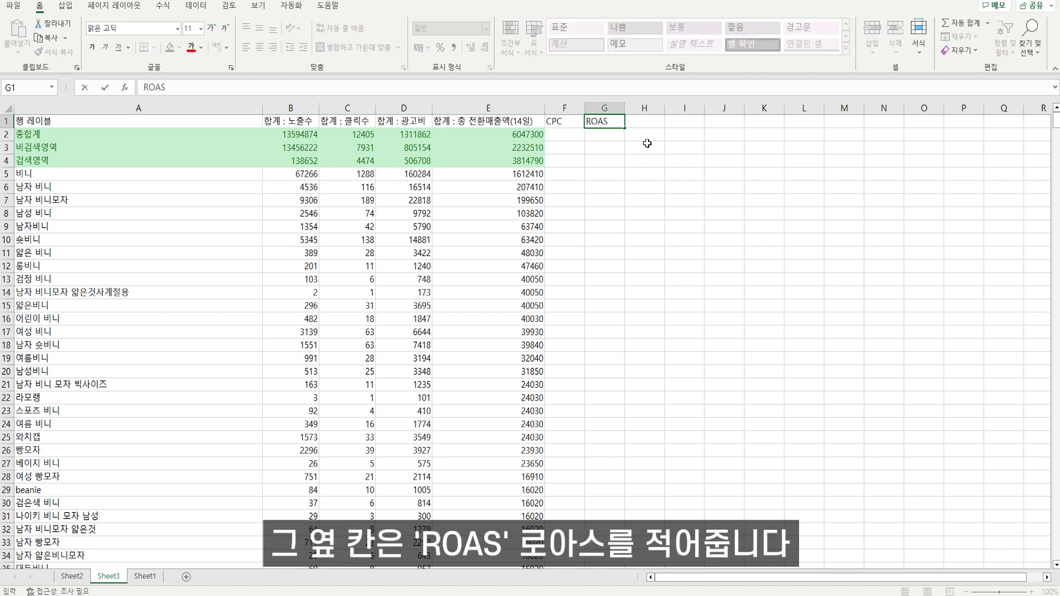
pyautogui.press('Return')
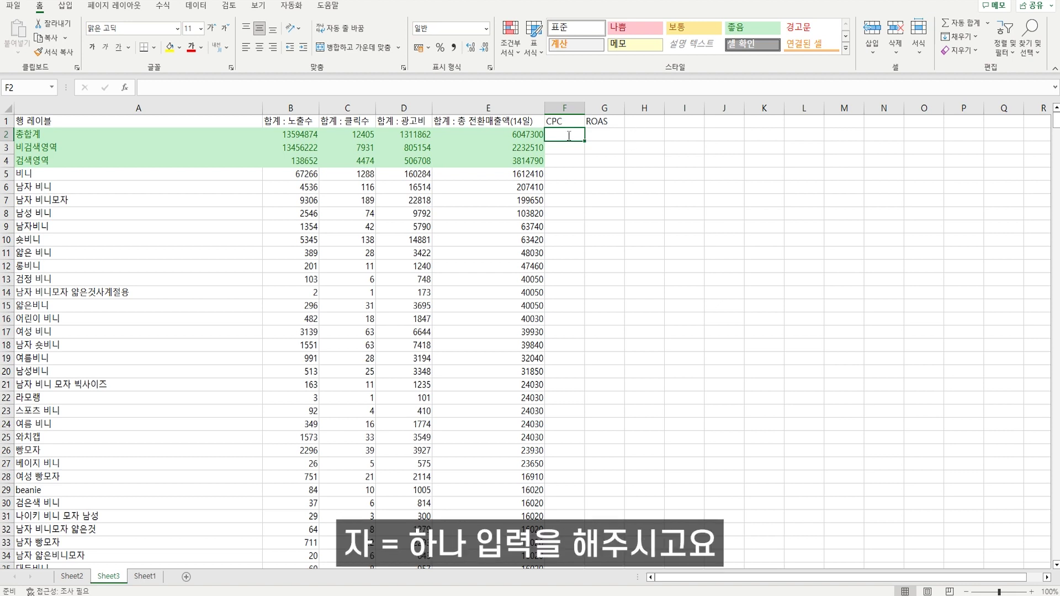
# - Enter the CPC formula =D2/C2 in cell F2, dividing the 총합계 광고비 by its 클릭수
pyautogui.write('=')
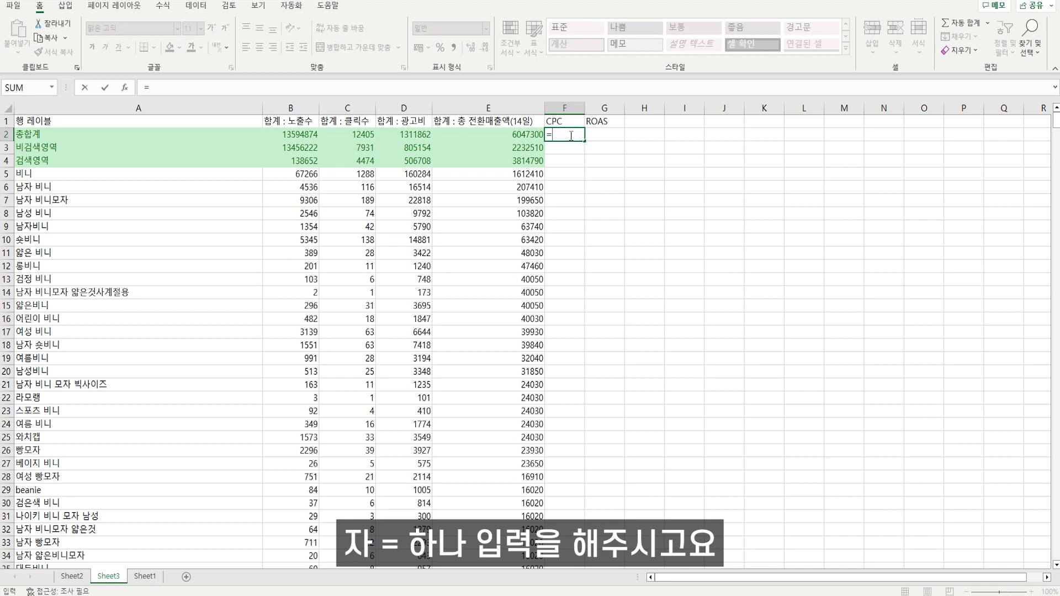
pyautogui.click(419, 136)
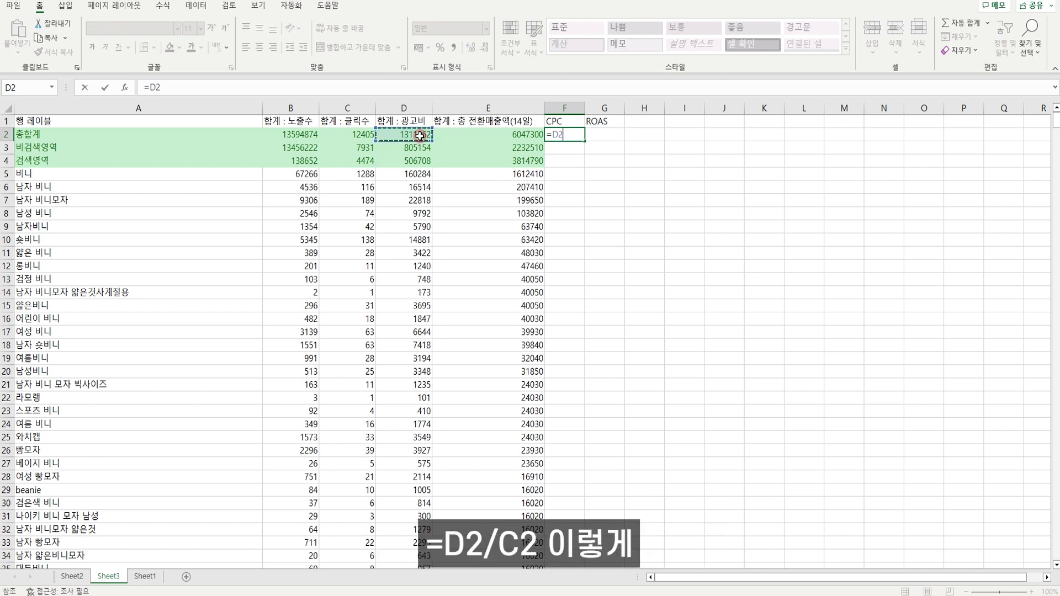
pyautogui.write('/')
pyautogui.click(359, 135)
pyautogui.press('Return')
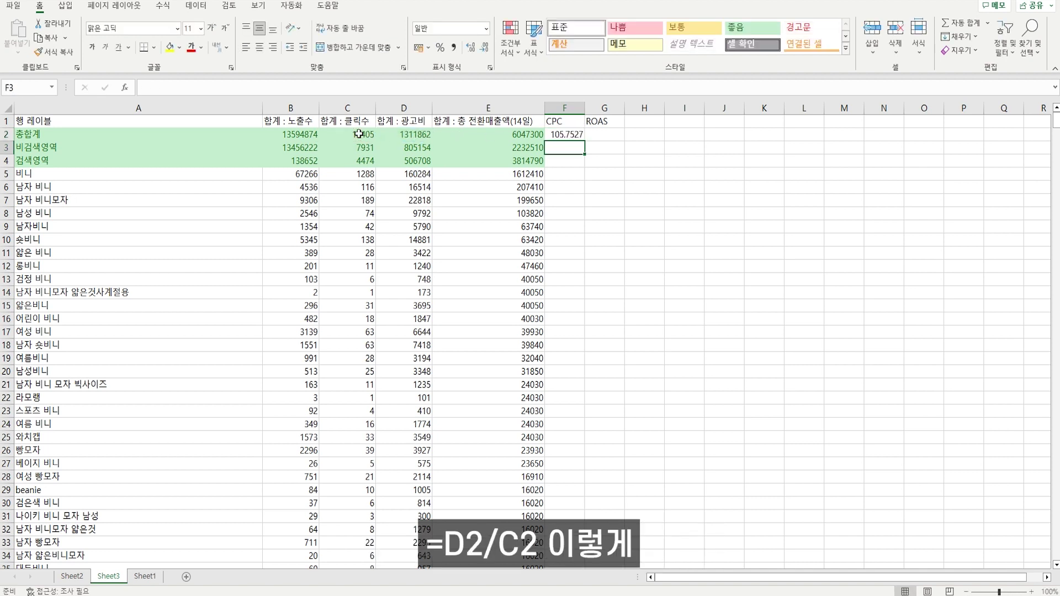
# - Enter the ROAS formula =E2/D2 in cell G2, dividing the 총합계 총 전환매출액(14일) by its 광고비
pyautogui.click(607, 134)
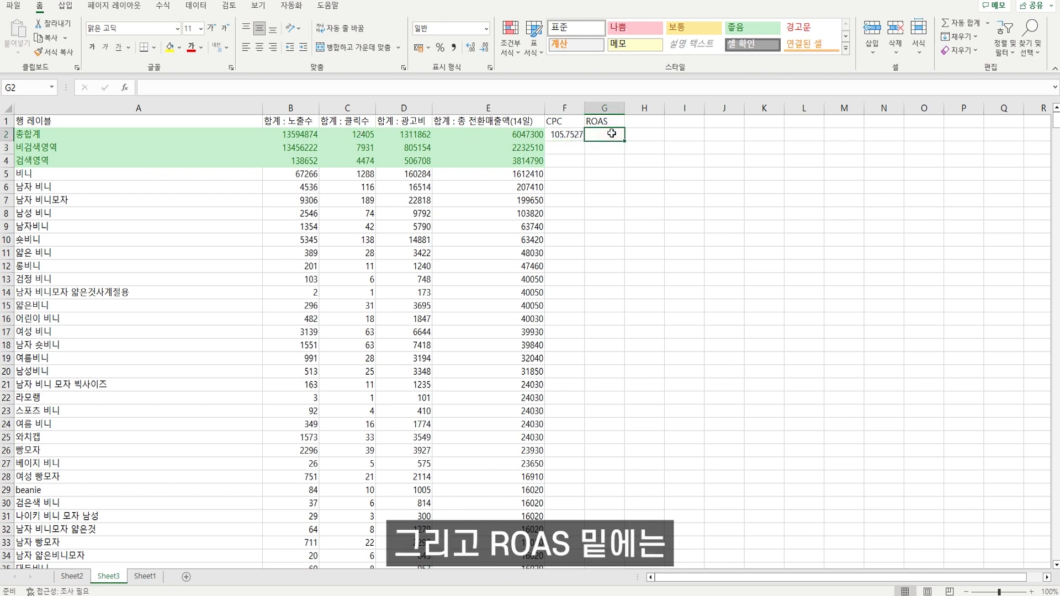
pyautogui.write('=')
pyautogui.click(508, 134)
pyautogui.write('/')
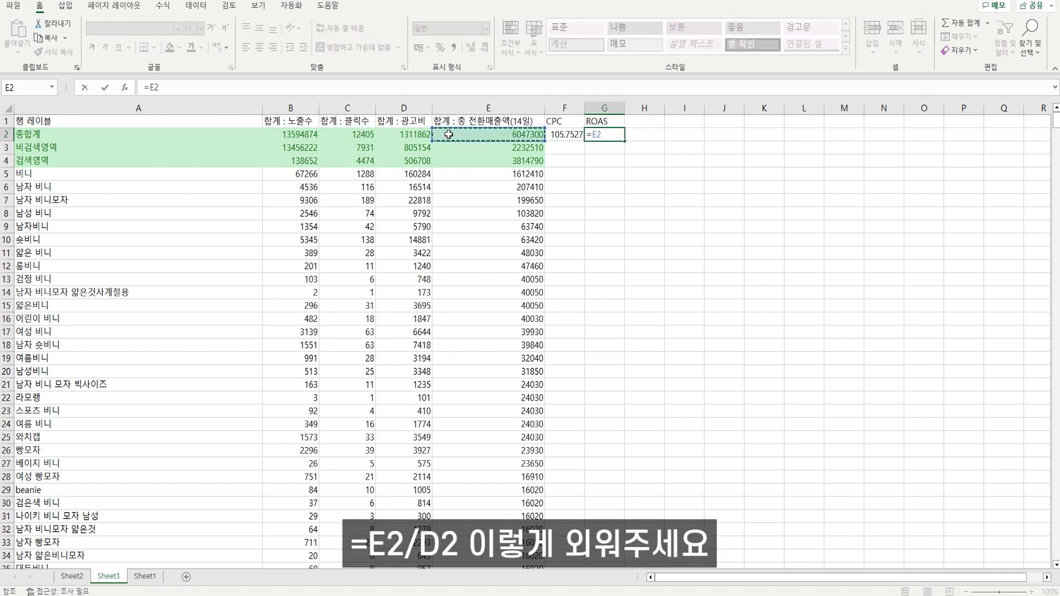
pyautogui.click(420, 136)
pyautogui.press('Return')
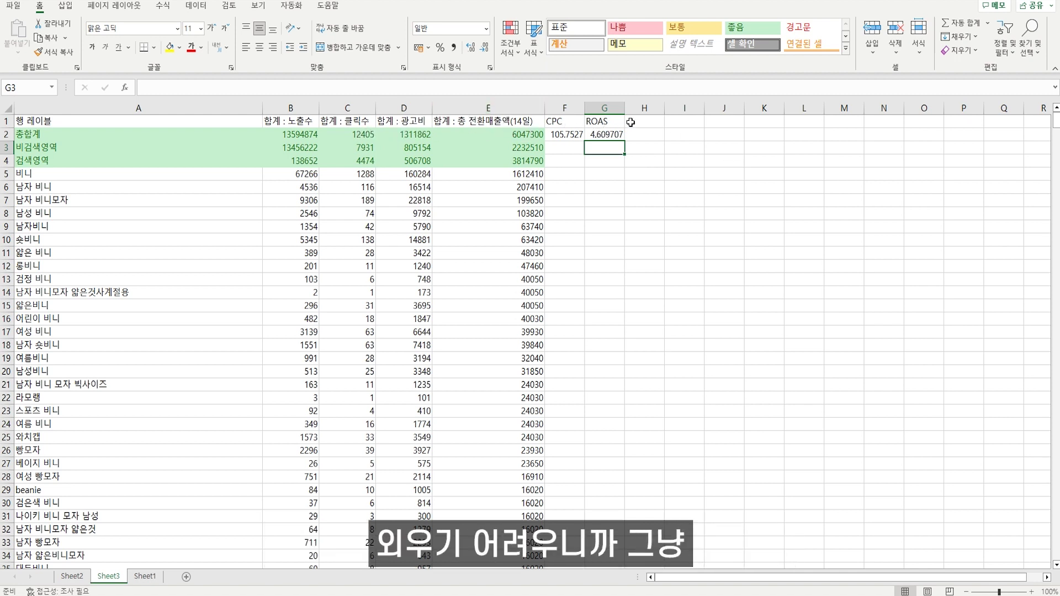
# - Go over the CPC formula in F2 and the ROAS formula in G2 once more
pyautogui.click(569, 135)
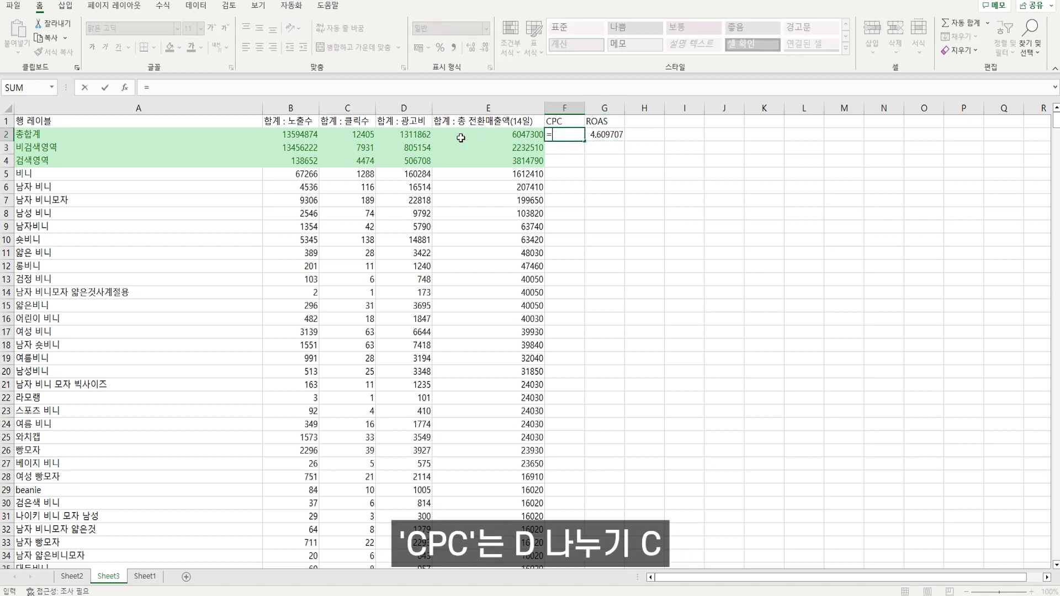
pyautogui.doubleClick(574, 136)
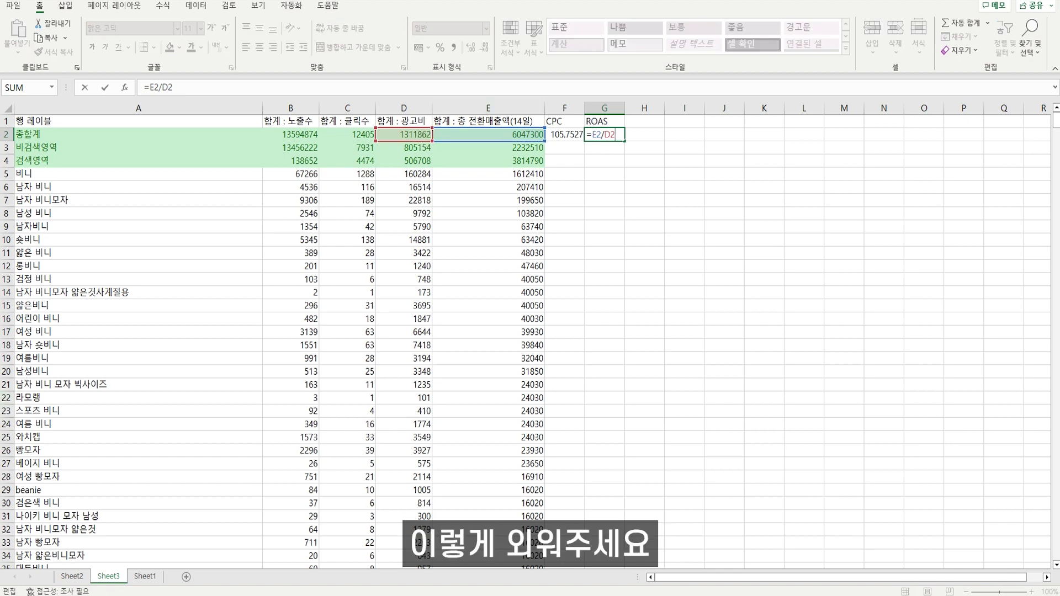
pyautogui.press('Return')
# - Fill the CPC and ROAS formulas from F2:G2 down to the last keyword row
pyautogui.click(560, 134)
pyautogui.moveTo(560, 134); pyautogui.dragTo(620, 135)
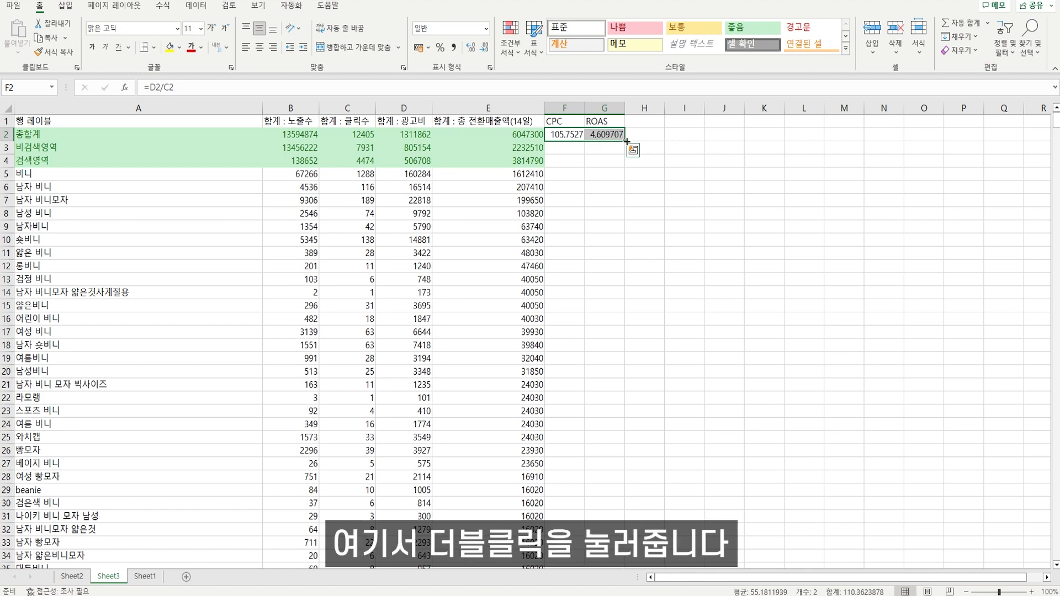
pyautogui.doubleClick(625, 142)
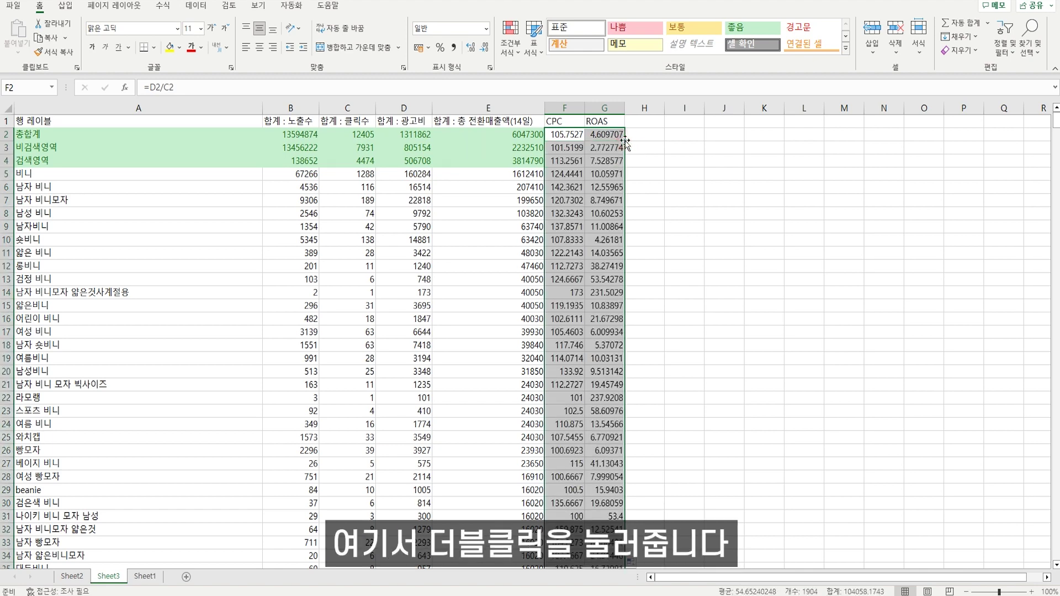
# - Check that the copied formulas reach the last keyword in row 953, and return to cell G2
pyautogui.click(612, 186)
pyautogui.doubleClick(612, 193)
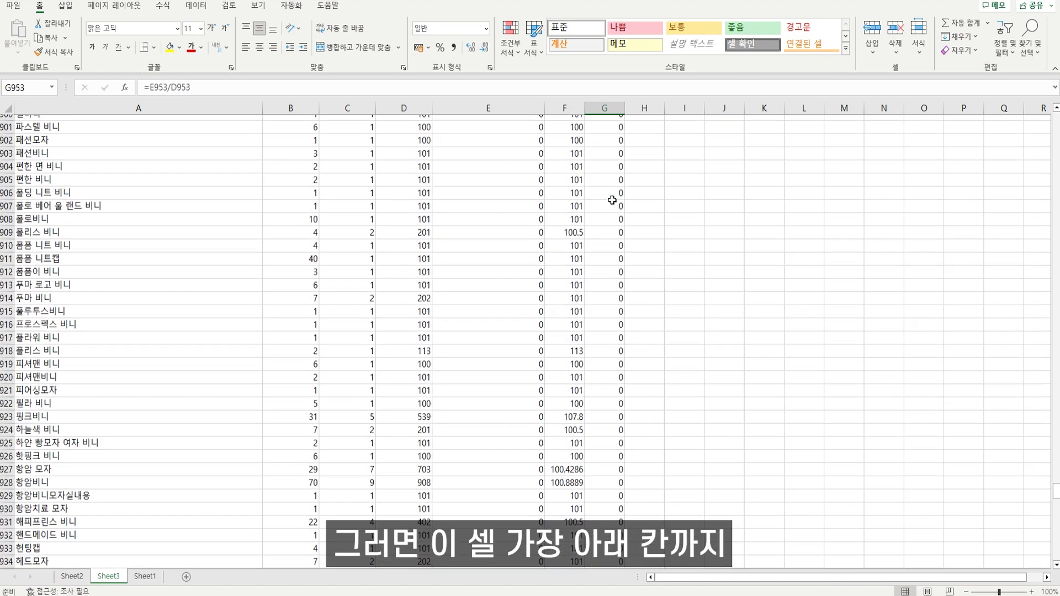
pyautogui.moveTo(605, 563); pyautogui.dragTo(353, 500)
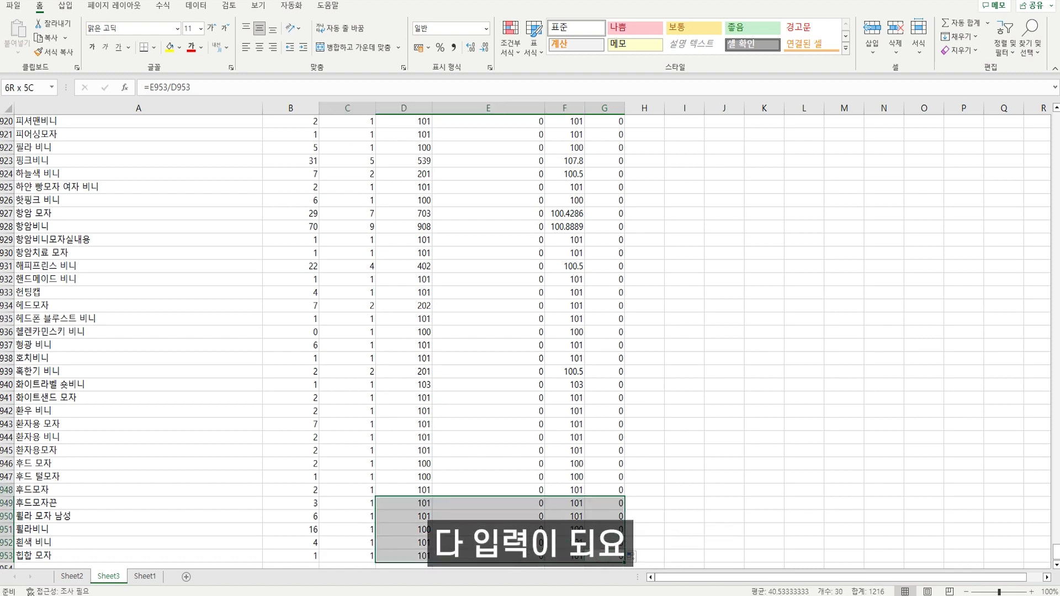
pyautogui.click(620, 425)
pyautogui.hotkey('ctrl', 'Up')
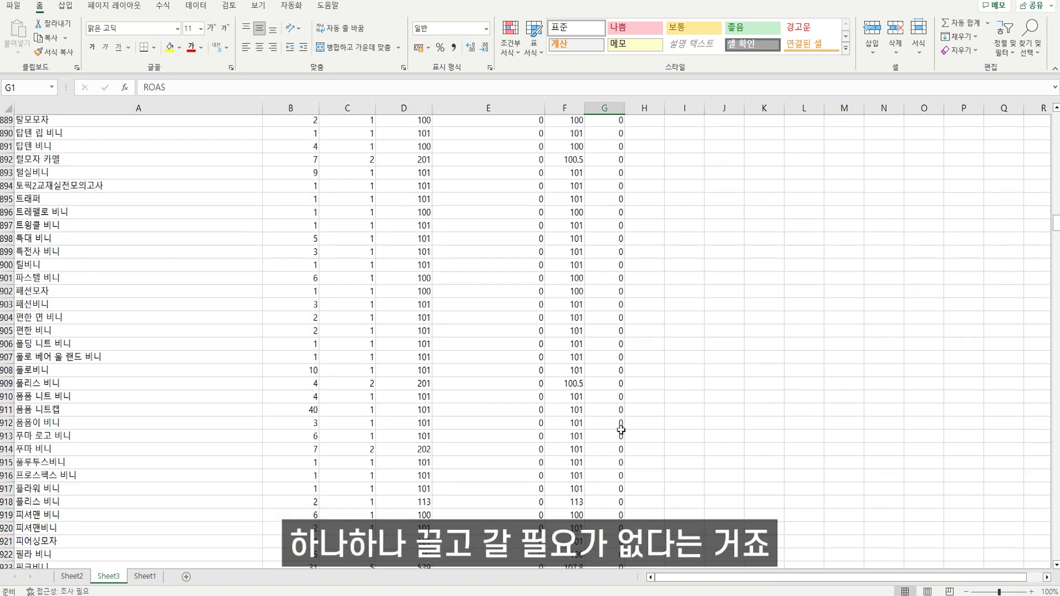
pyautogui.click(608, 134)
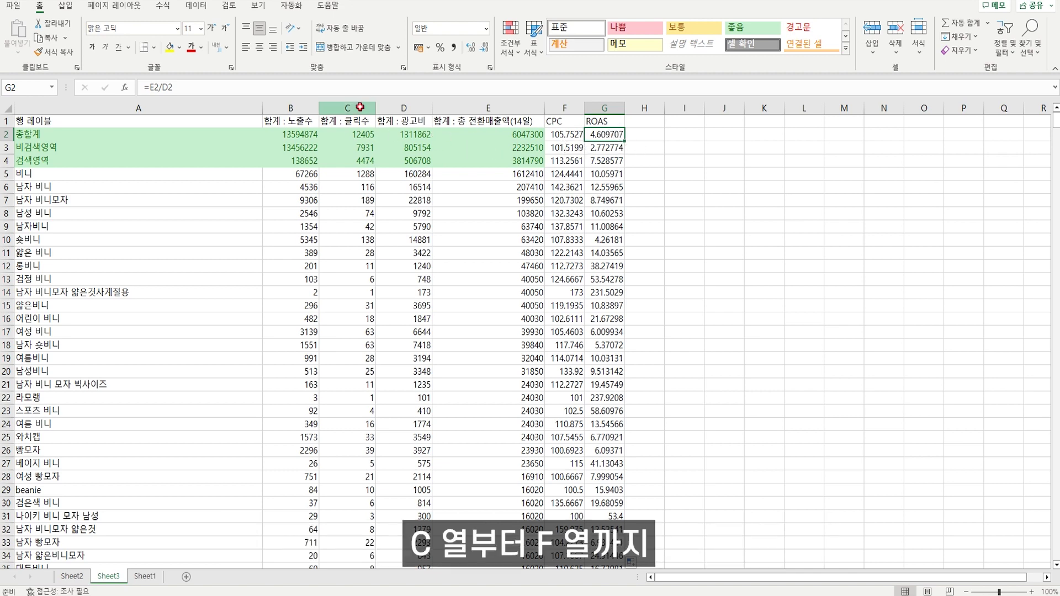
# - Format columns C through F with the custom number format #,##0원
pyautogui.moveTo(360, 108); pyautogui.dragTo(564, 102)
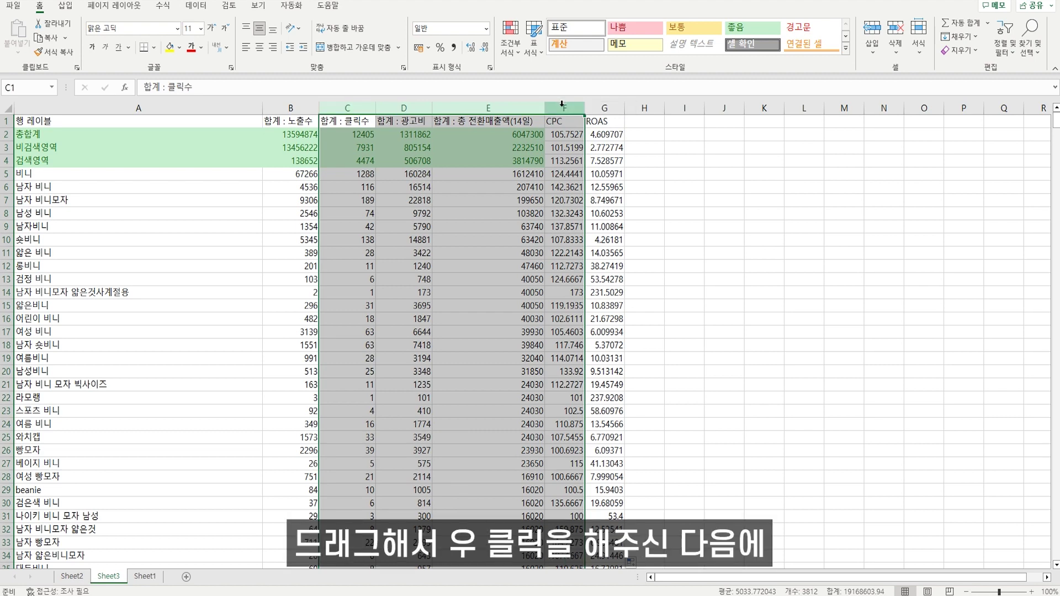
pyautogui.rightClick(562, 105)
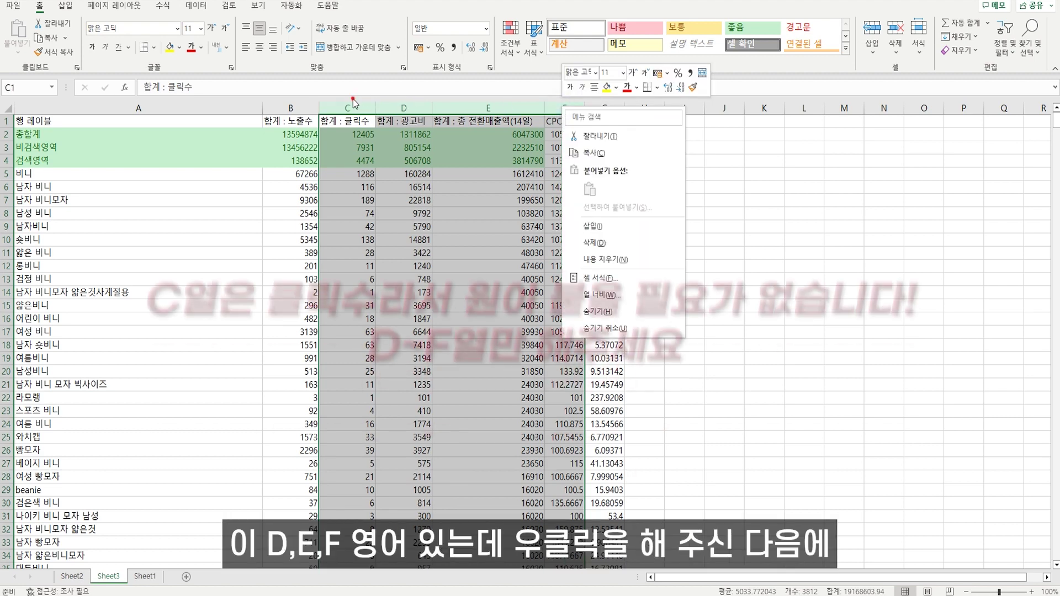
pyautogui.moveTo(352, 105); pyautogui.dragTo(562, 106)
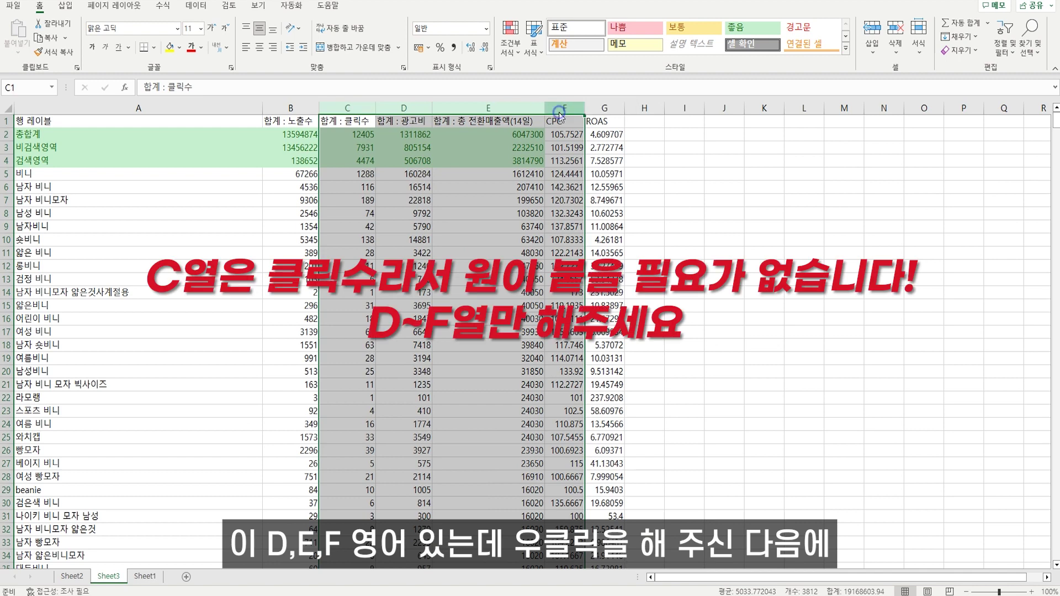
pyautogui.rightClick(563, 109)
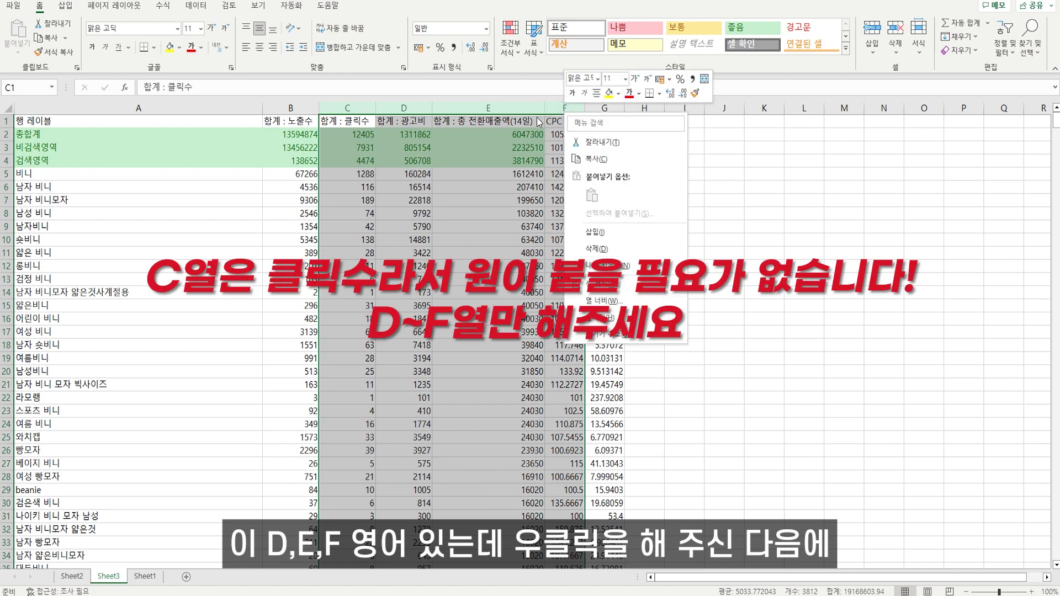
pyautogui.click(607, 286)
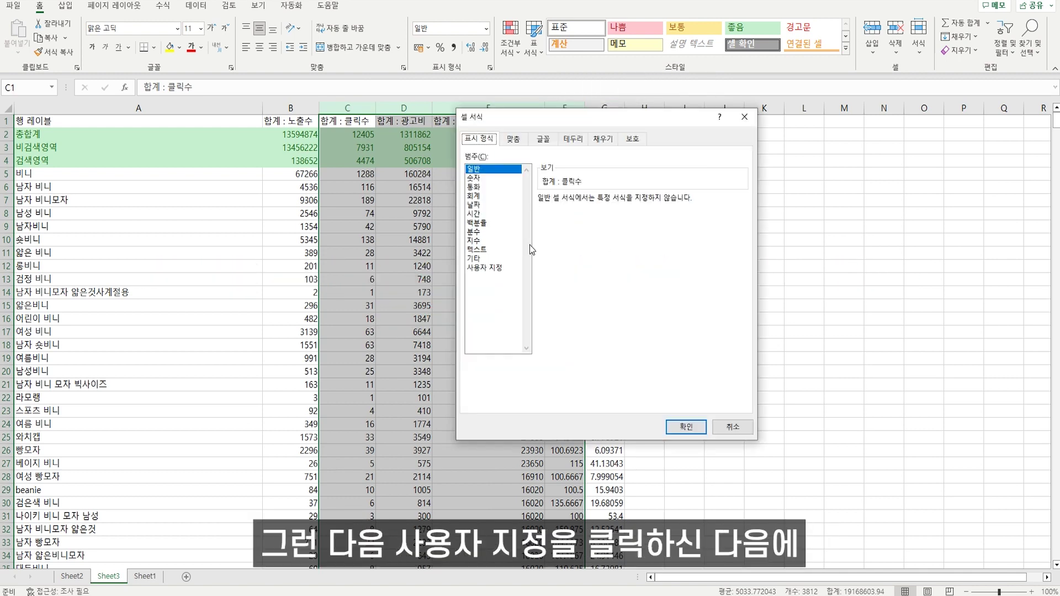
pyautogui.click(493, 268)
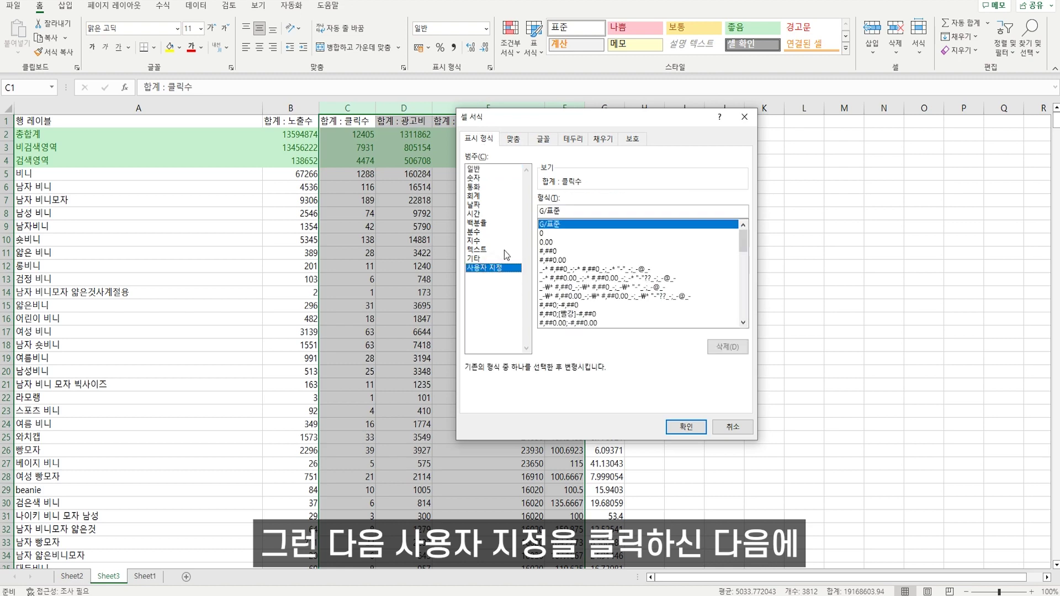
pyautogui.click(549, 253)
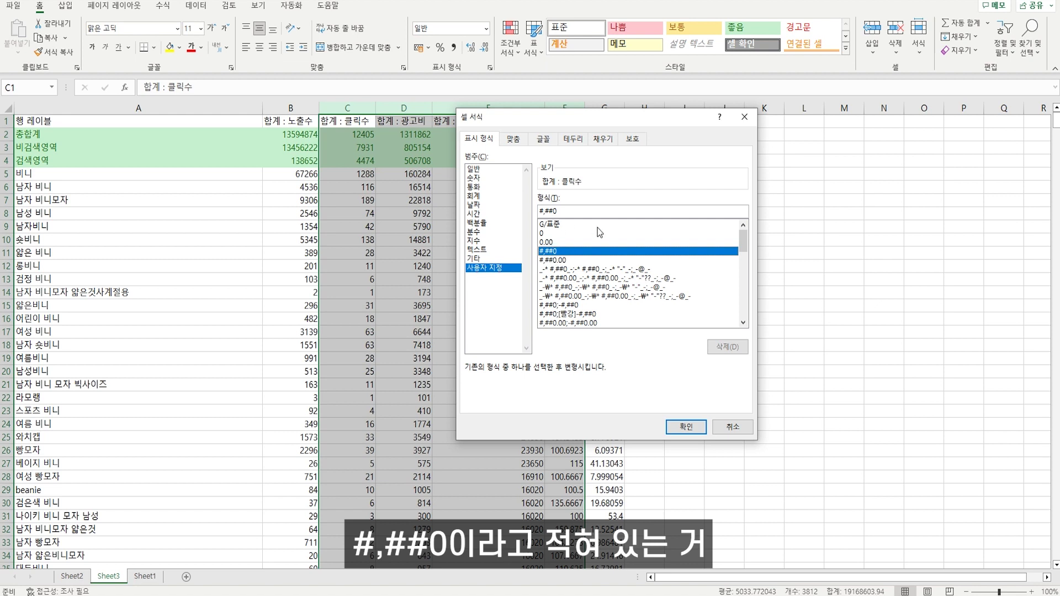
pyautogui.click(574, 211)
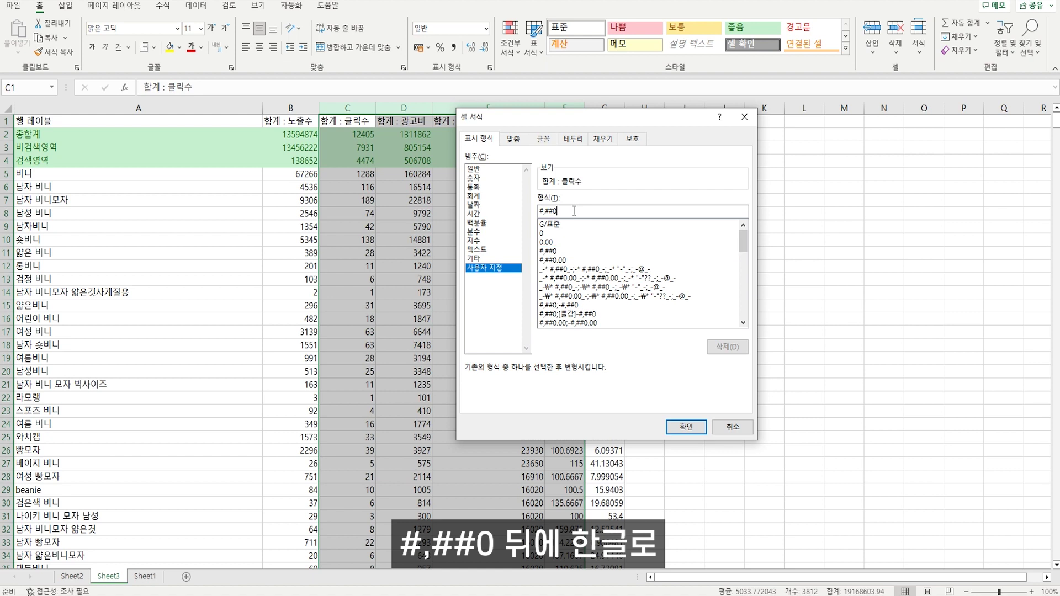
pyautogui.write('원')
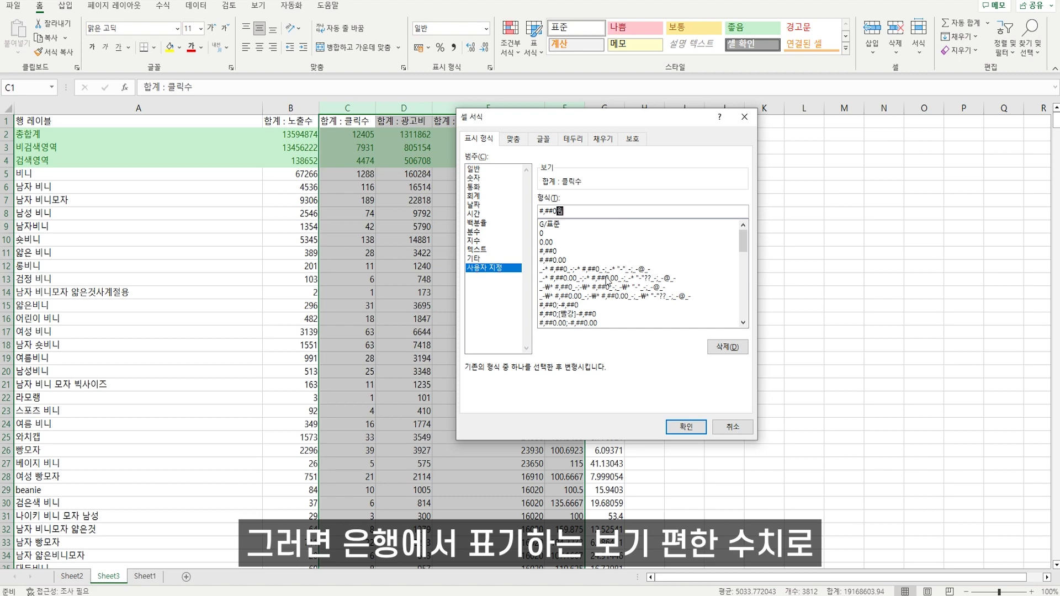
pyautogui.click(685, 427)
# - Review the reformatted 클릭수, 광고비, 총 전환매출액(14일) and CPC columns
pyautogui.click(352, 127)
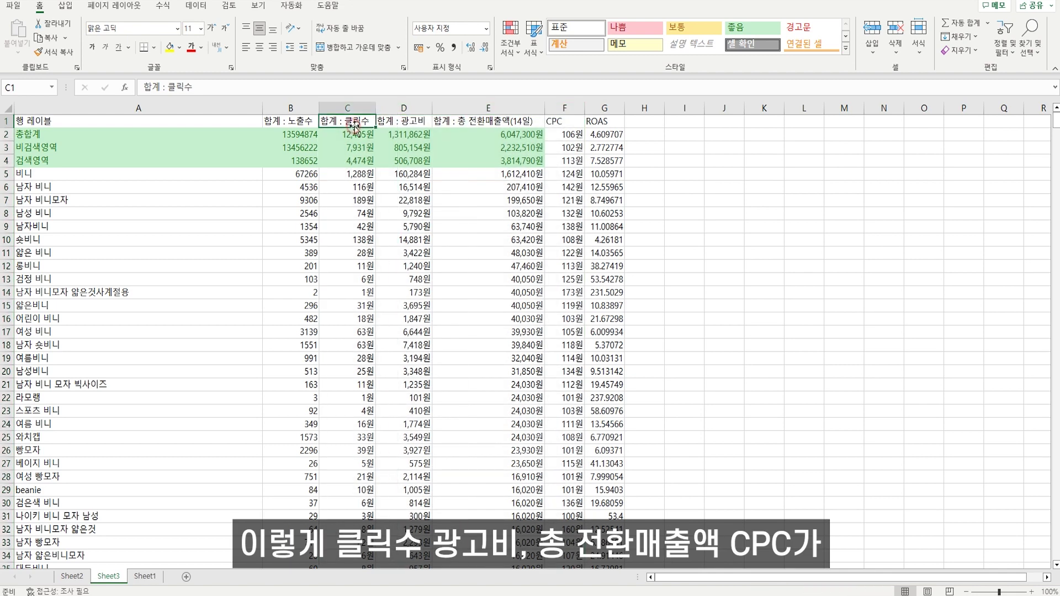
pyautogui.click(391, 126)
pyautogui.click(511, 124)
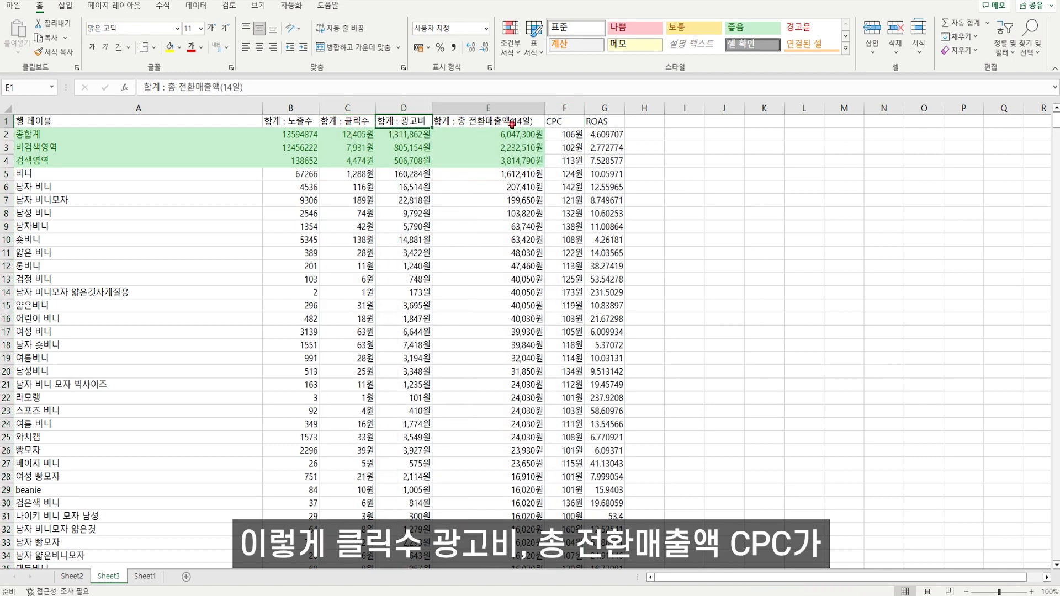
pyautogui.click(557, 124)
pyautogui.click(354, 126)
pyautogui.moveTo(405, 142); pyautogui.dragTo(554, 360)
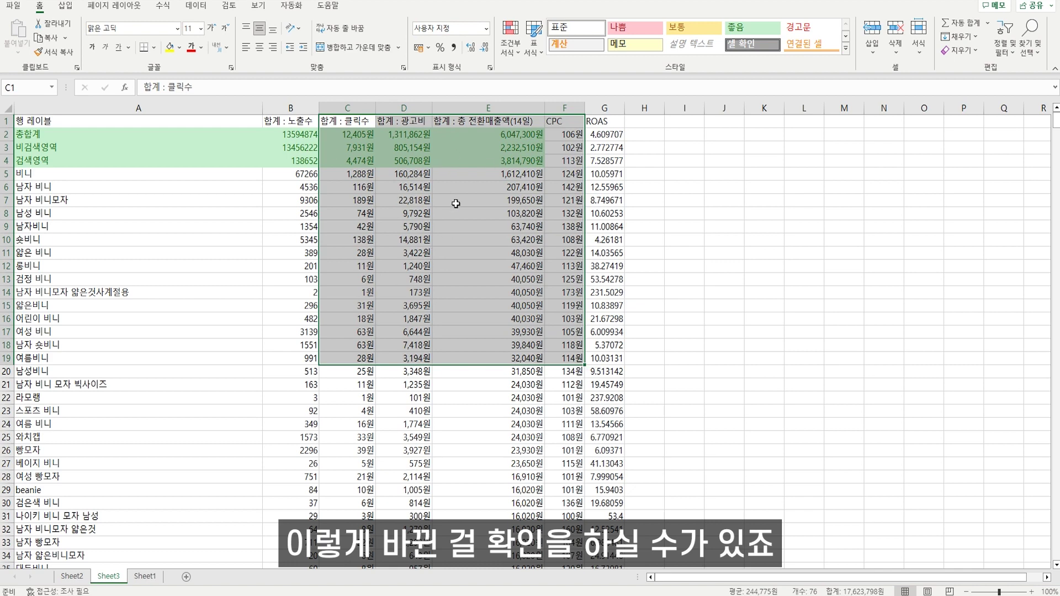
pyautogui.click(472, 191)
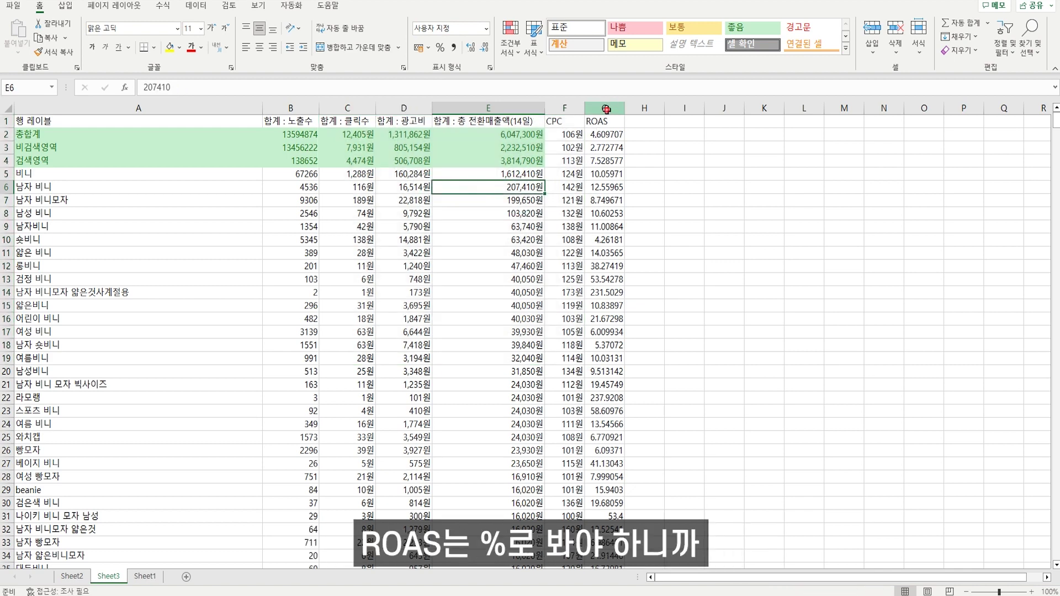
# - Format the ROAS column G as 백분율 with 0 decimal places
pyautogui.click(605, 107)
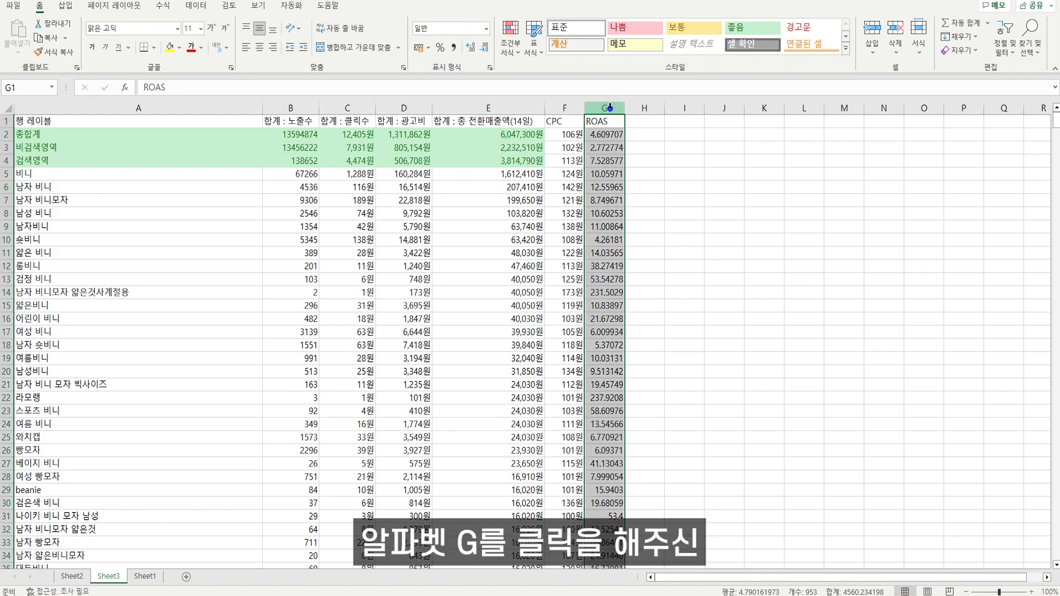
pyautogui.rightClick(609, 108)
pyautogui.click(650, 279)
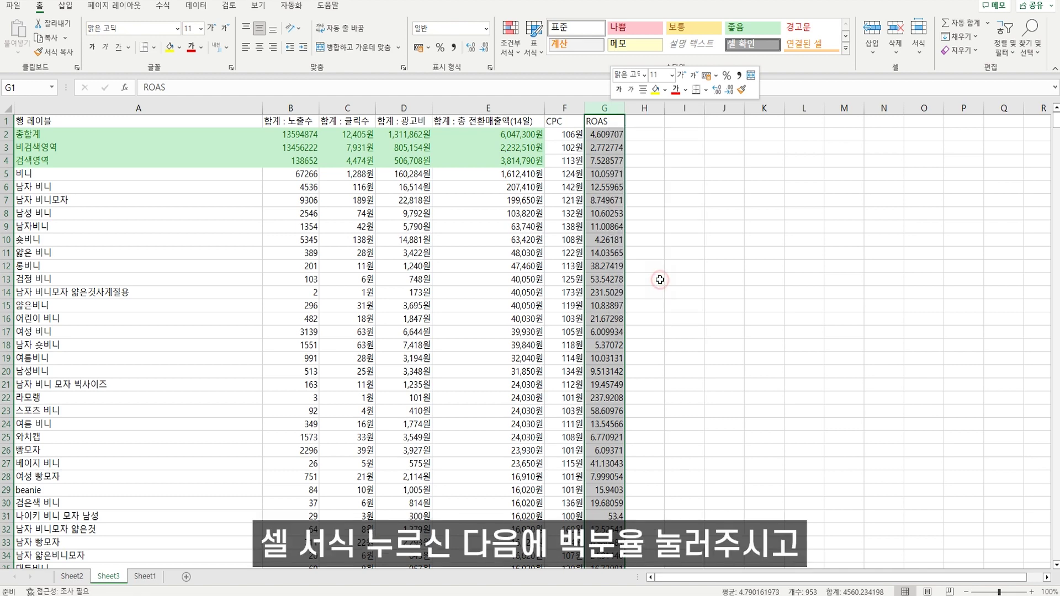
pyautogui.click(530, 219)
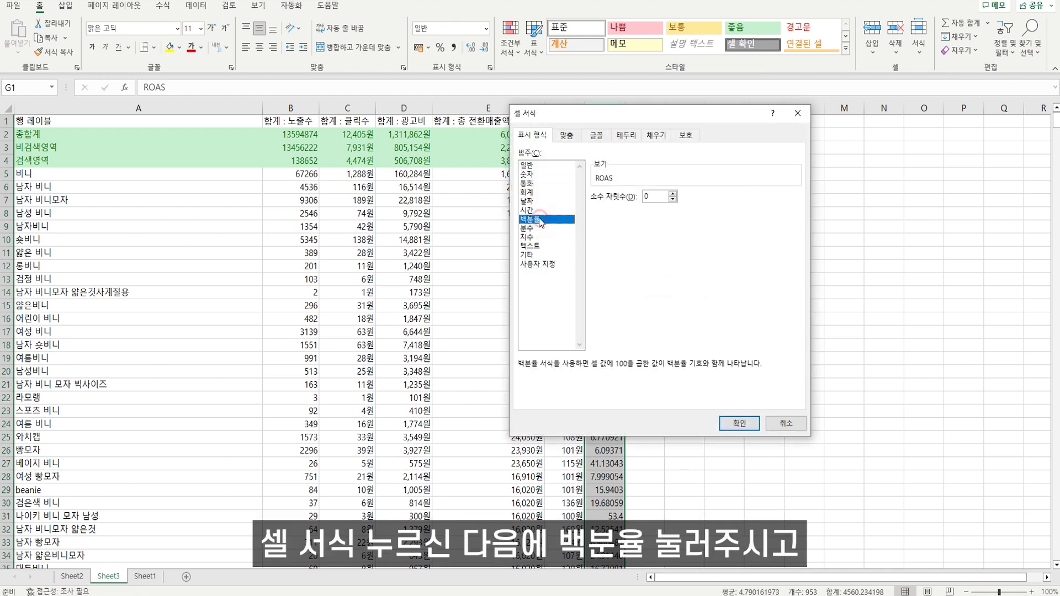
pyautogui.click(739, 423)
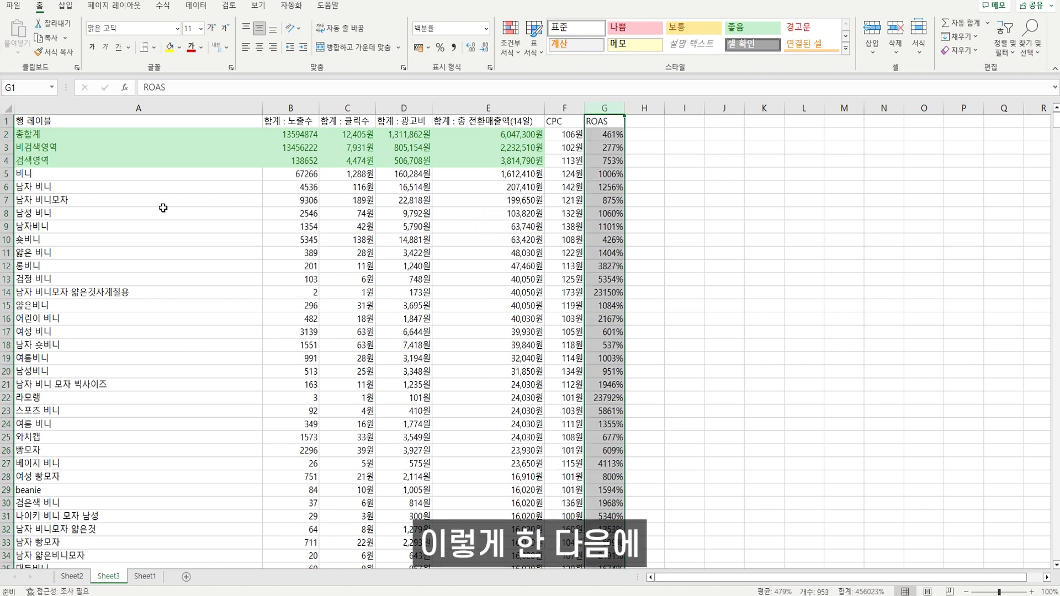
# - Make the keyword rows that generated sales, A5:G129, bold
pyautogui.moveTo(31, 176); pyautogui.dragTo(607, 424)
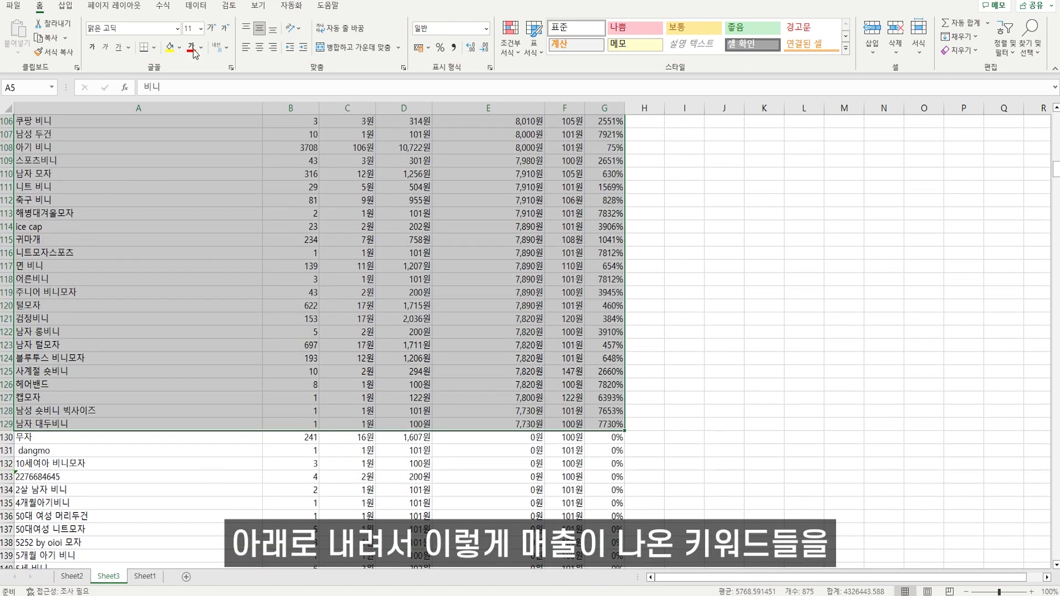
pyautogui.click(92, 47)
pyautogui.scroll(20, 343, 252)
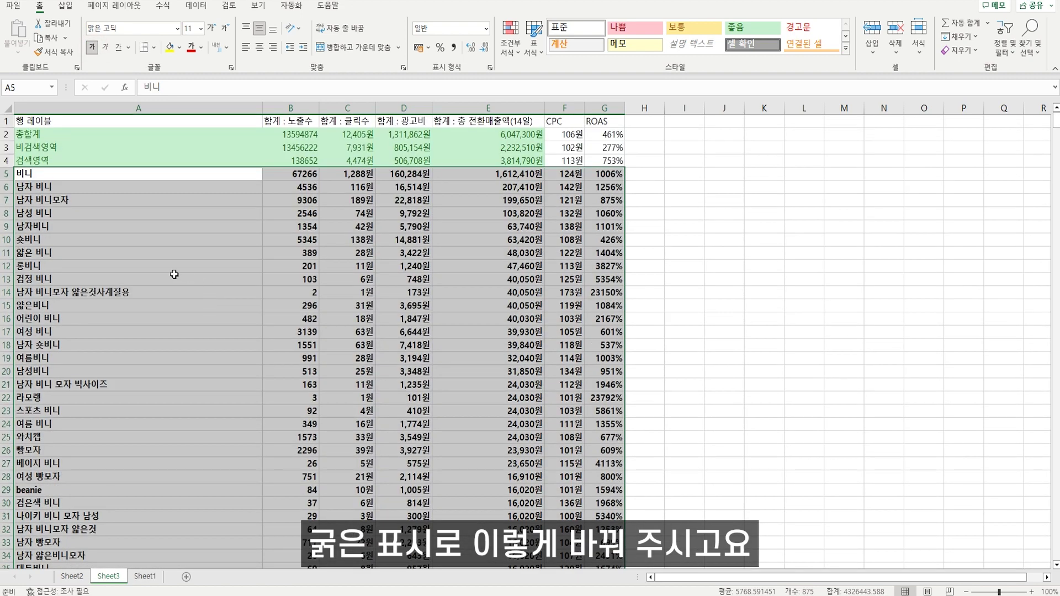
pyautogui.click(339, 279)
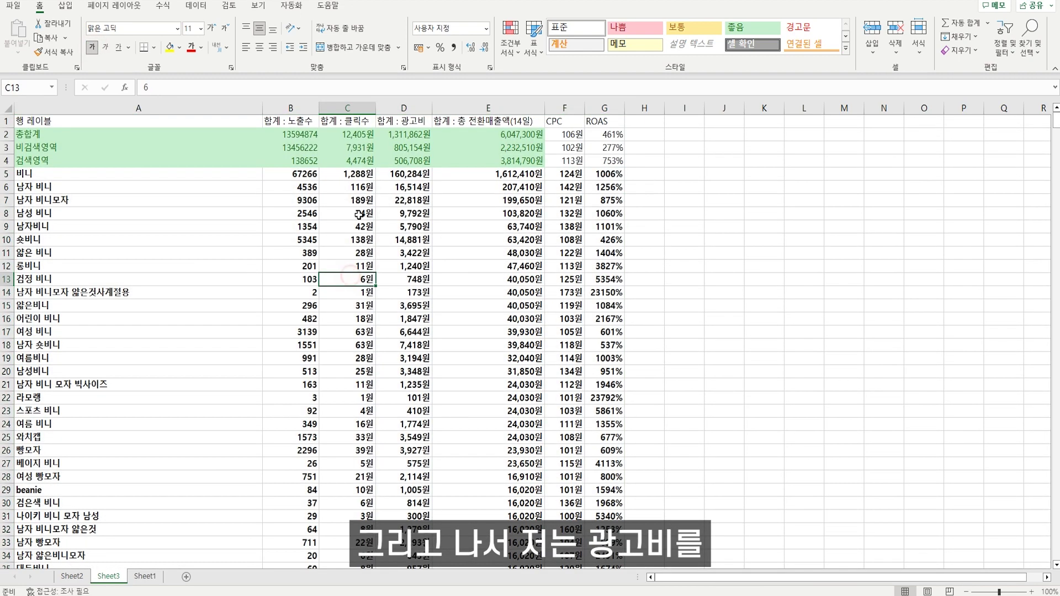
# - Sort the keyword rows by 광고비 in descending order
pyautogui.rightClick(408, 138)
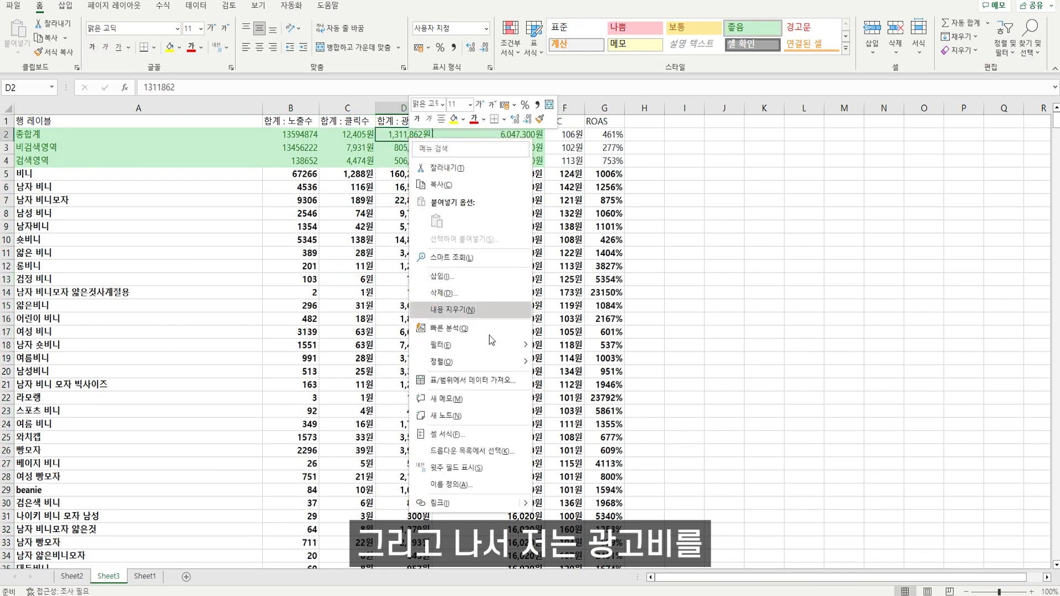
pyautogui.moveTo(471, 367)
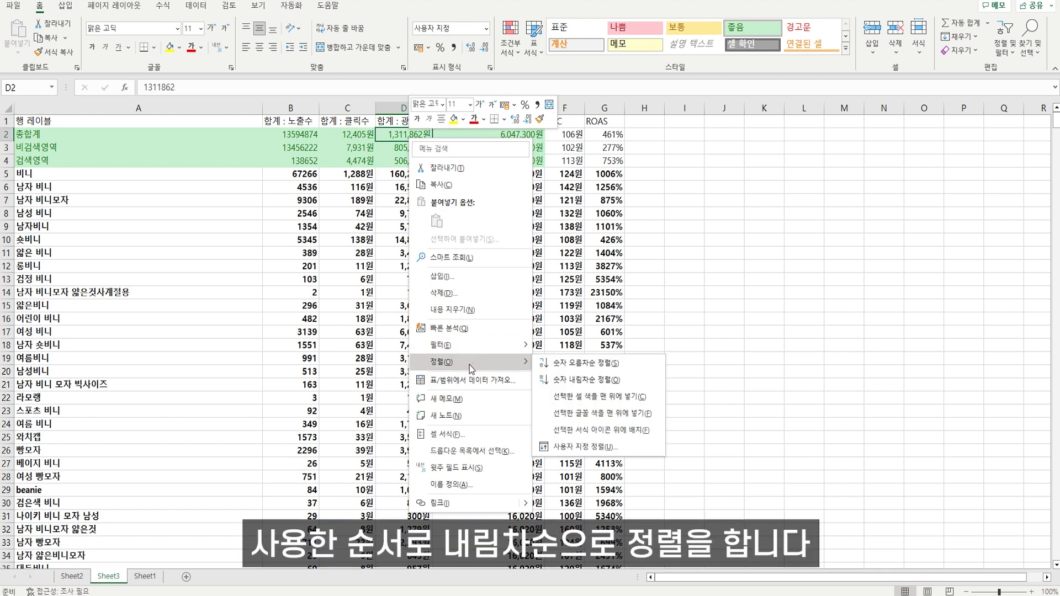
pyautogui.click(582, 379)
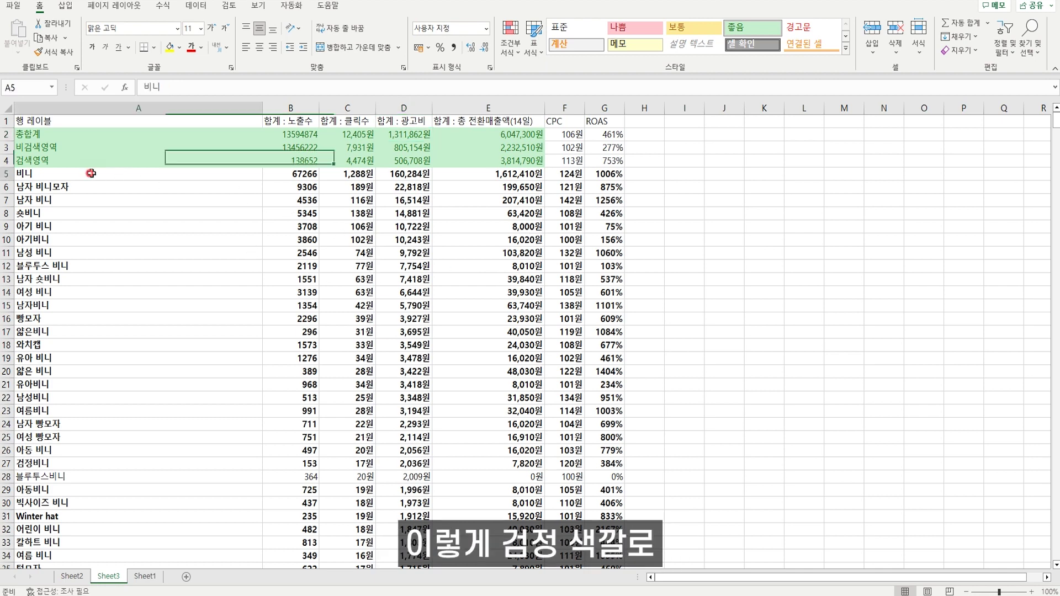
# - Compare the bold keyword rows with the non-bold 블루투스비니 row, checking its 광고비, 전환매출액 and ROAS
pyautogui.moveTo(88, 173); pyautogui.dragTo(607, 464)
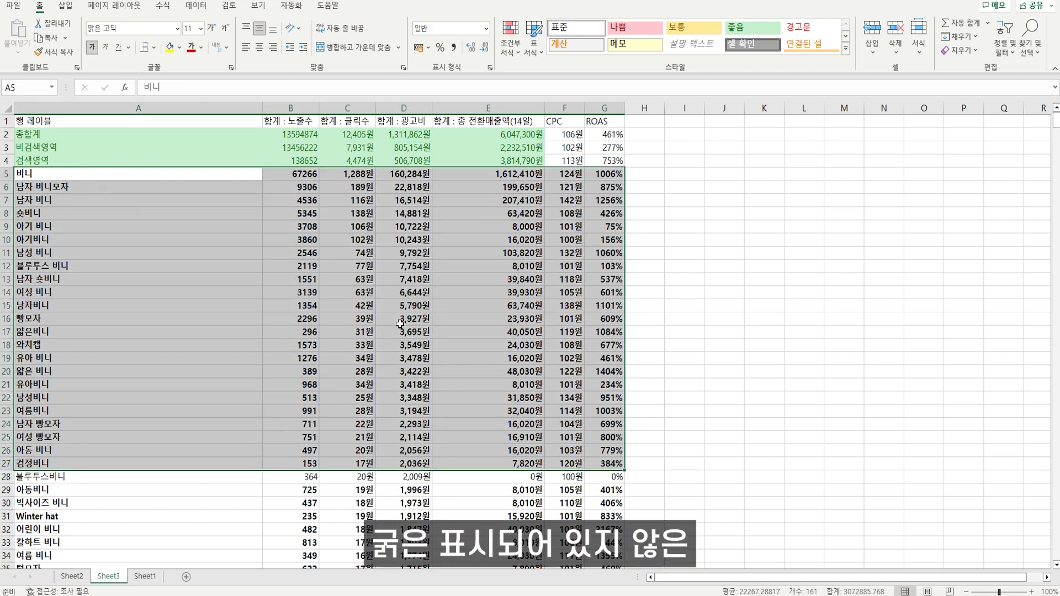
pyautogui.click(245, 258)
pyautogui.moveTo(45, 478); pyautogui.dragTo(585, 468)
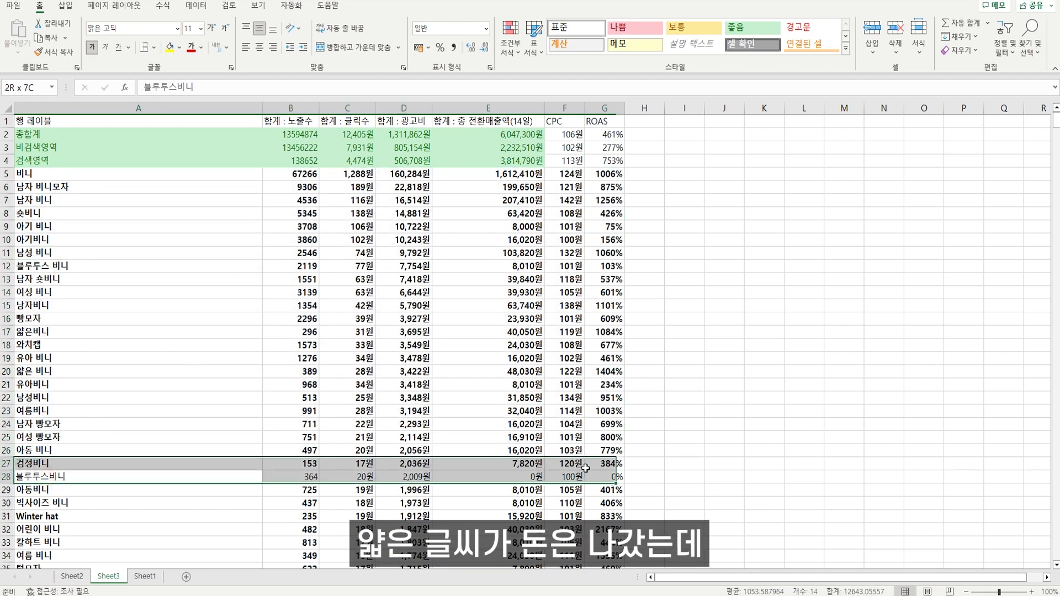
pyautogui.click(404, 397)
pyautogui.click(414, 478)
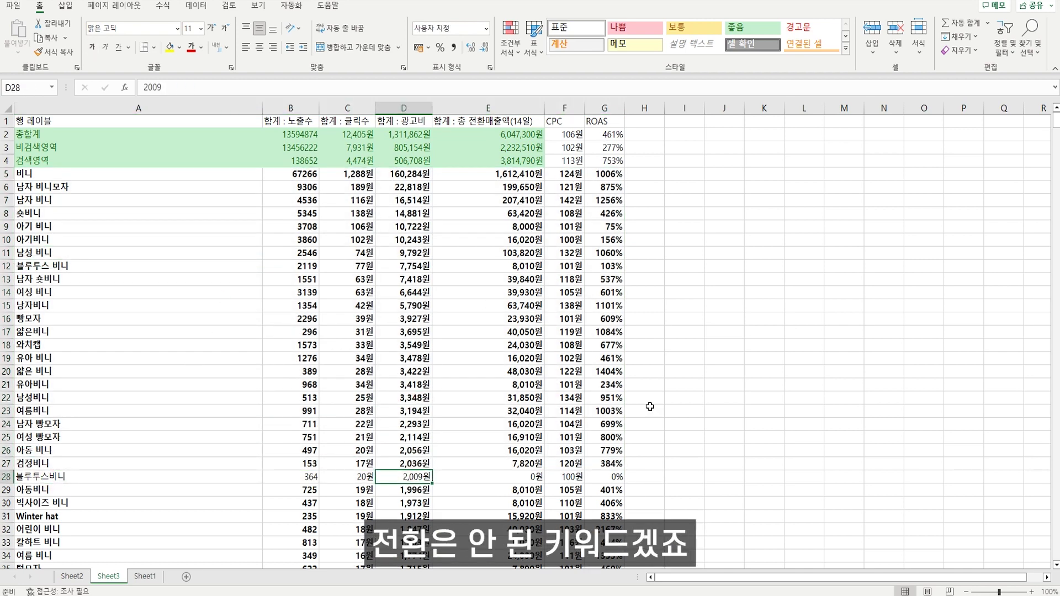
pyautogui.moveTo(610, 478); pyautogui.dragTo(79, 482)
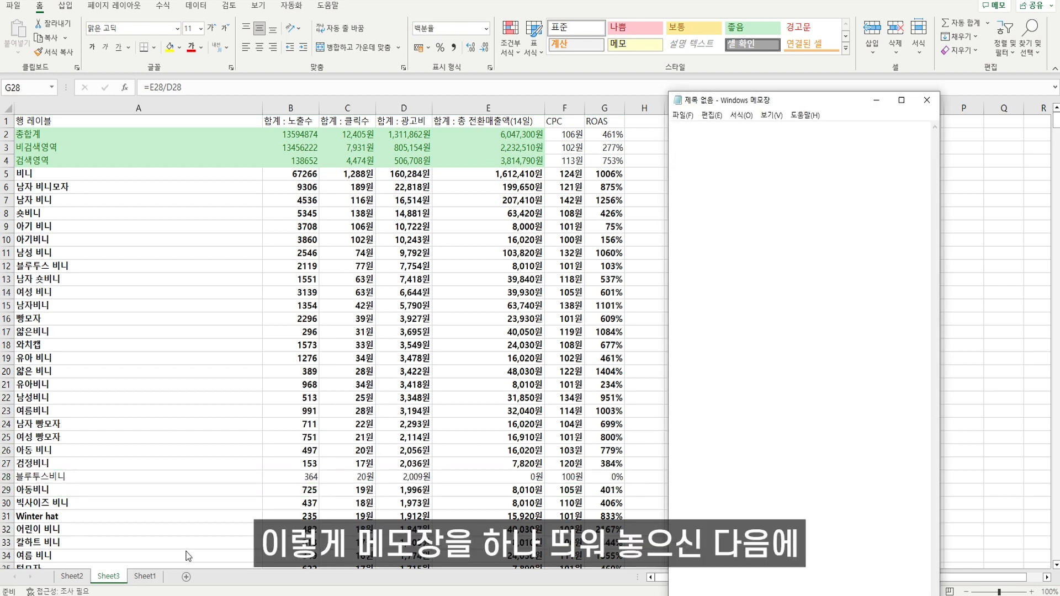
# - Copy the non-converting keyword 블루투스비니 from A28 into the blank Notepad document
pyautogui.click(44, 479)
pyautogui.hotkey('ctrl', 'c')
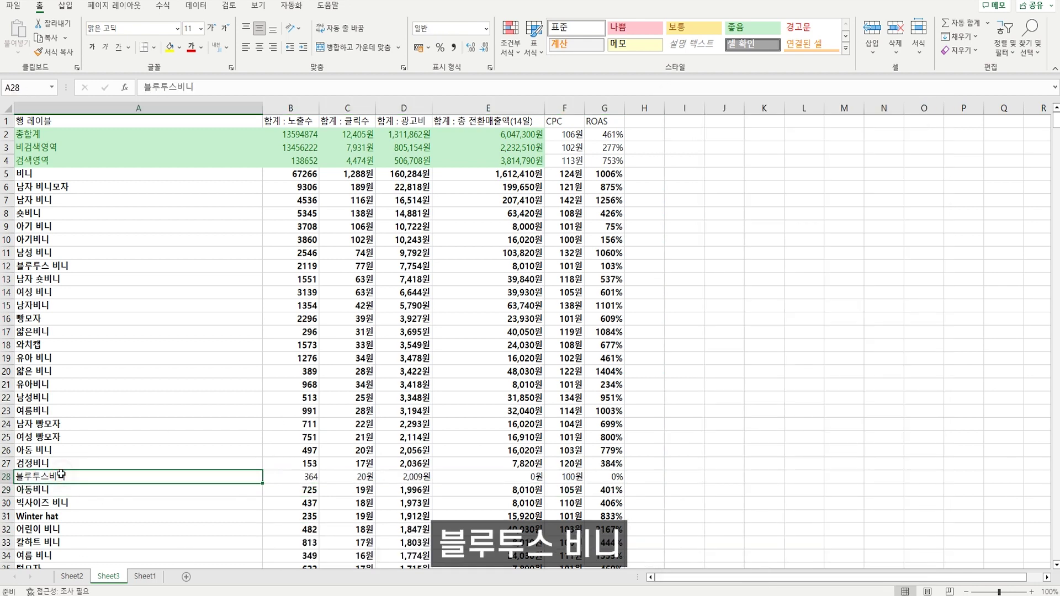
pyautogui.hotkey('alt', 'Tab')
pyautogui.hotkey('ctrl', 'v')
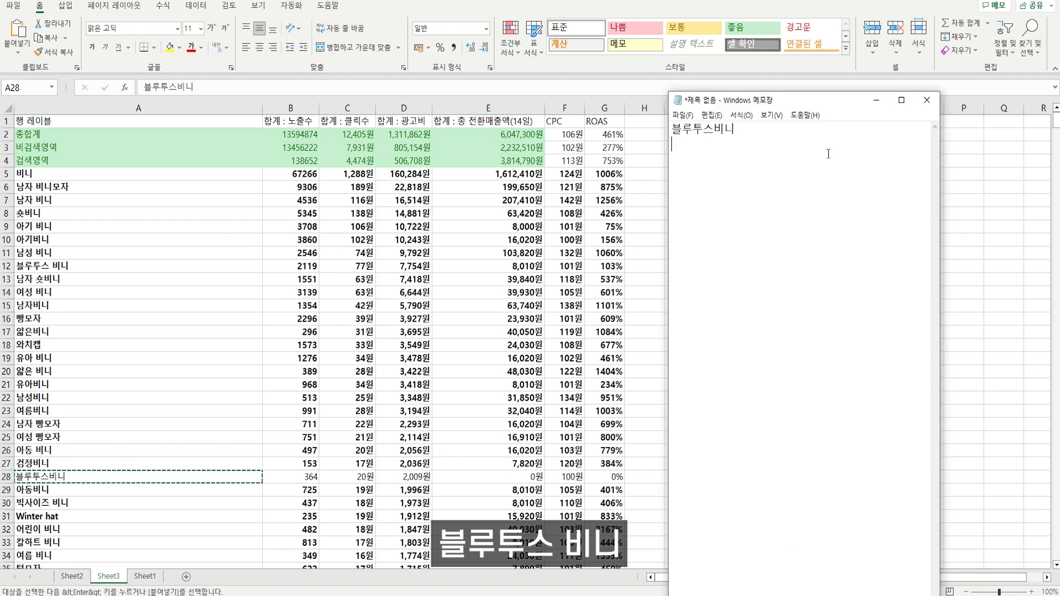
# - Back in Excel, select the non-bold keywords in column A from row 37 to row 61 together, skipping the bold ones
pyautogui.hotkey('alt', 'Tab')
pyautogui.scroll(-1, 192, 396)
pyautogui.scroll(-5, 192, 397)
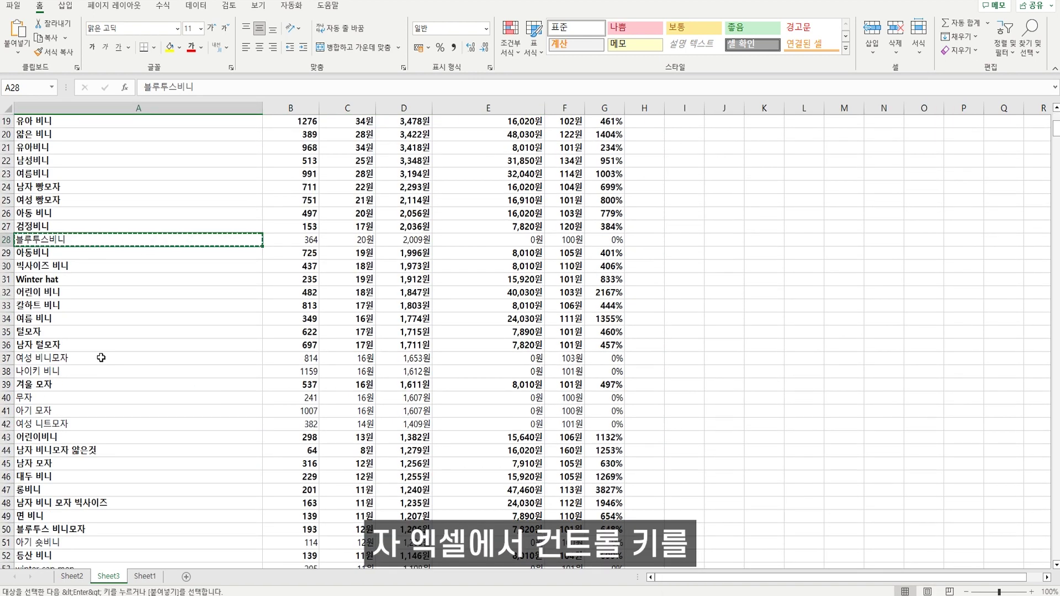
pyautogui.click(102, 359)
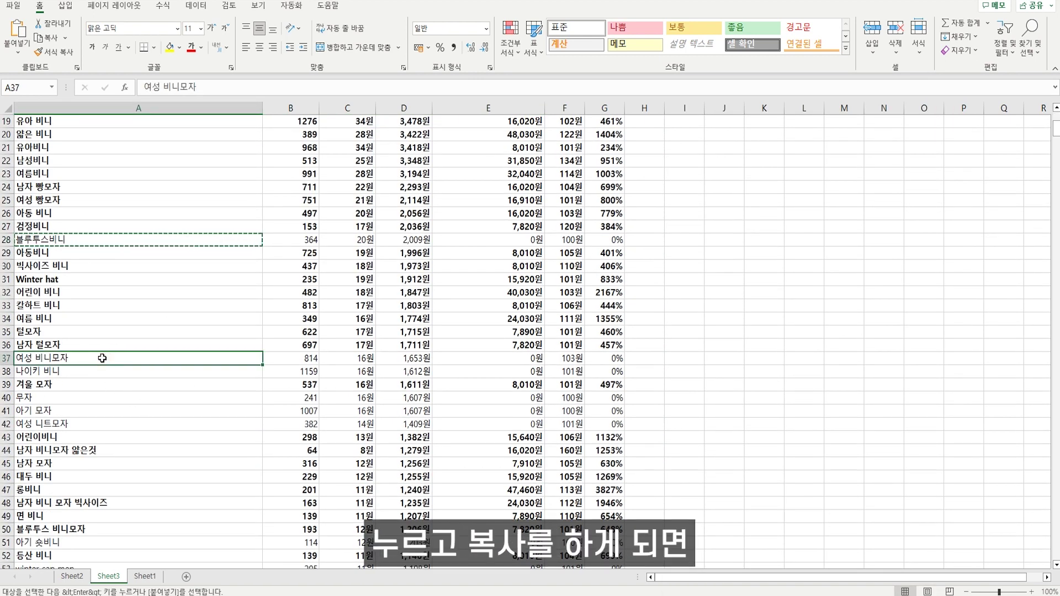
pyautogui.keyDown('ctrl'); pyautogui.click(65, 373); pyautogui.keyUp('ctrl')
pyautogui.moveTo(58, 400); pyautogui.dragTo(50, 503)
pyautogui.keyDown('ctrl'); pyautogui.click(88, 542); pyautogui.keyUp('ctrl')
pyautogui.scroll(-3, 88, 448)
pyautogui.keyDown('ctrl'); pyautogui.click(50, 529); pyautogui.keyUp('ctrl')
pyautogui.keyDown('ctrl'); pyautogui.click(50, 555); pyautogui.keyUp('ctrl')
pyautogui.scroll(3, 149, 436)
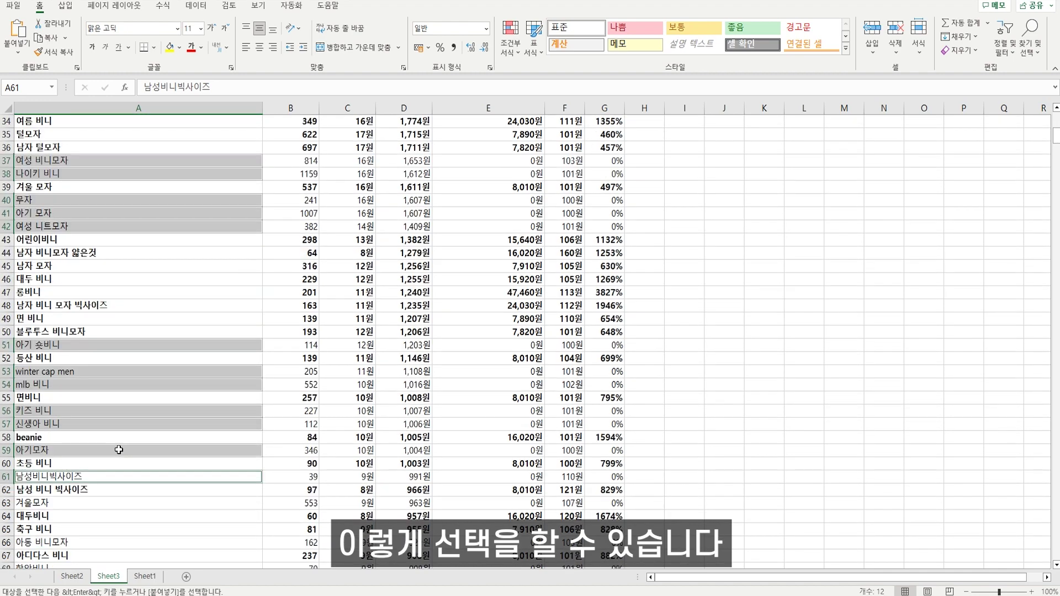
# - Extend the column A selection with the non-bold keywords from row 63 to row 92
pyautogui.scroll(-3, 138, 276)
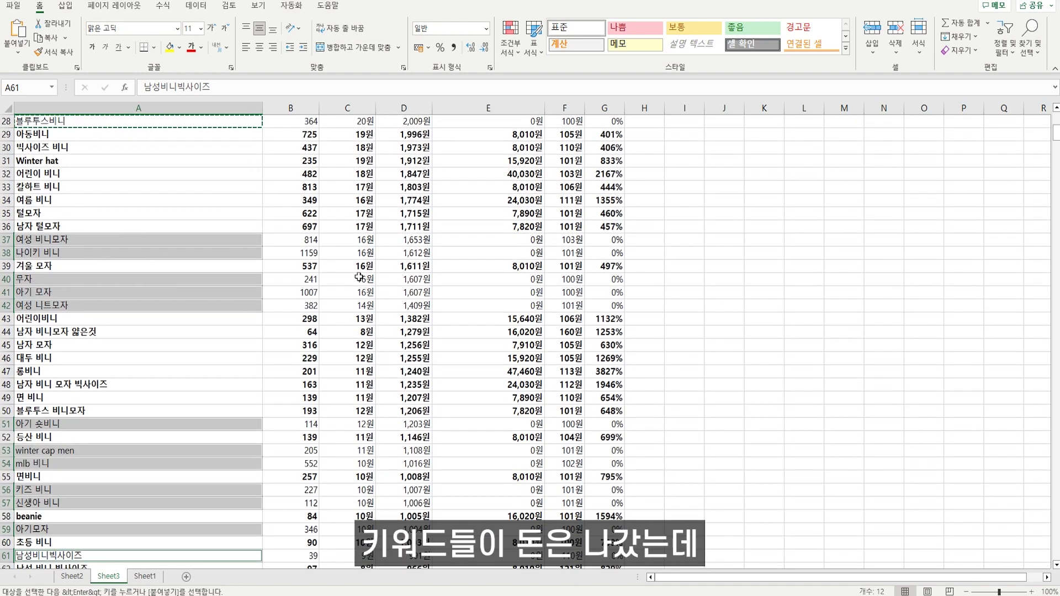
pyautogui.scroll(-3, 215, 360)
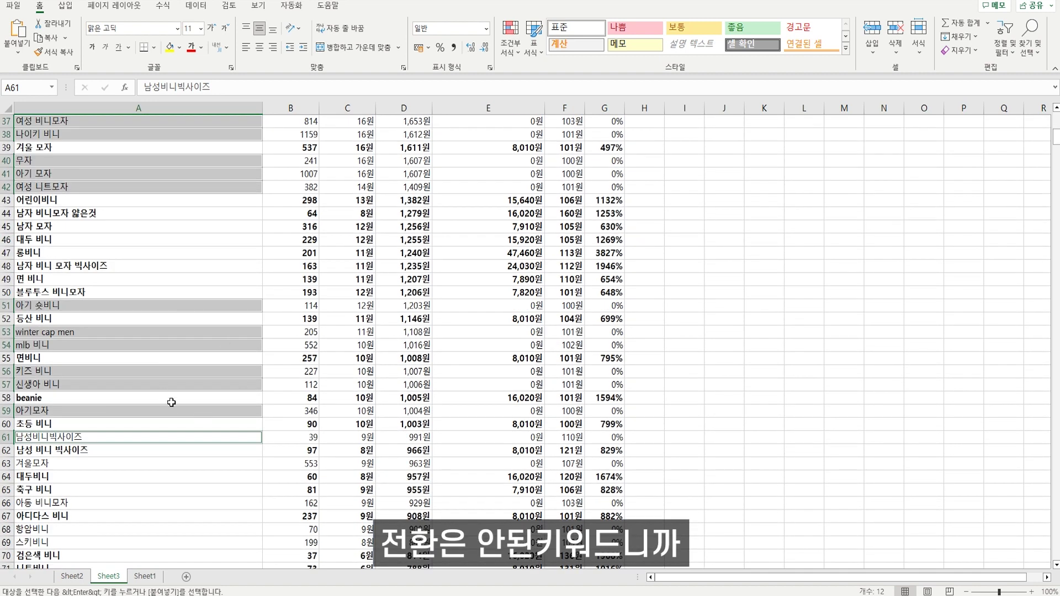
pyautogui.keyDown('ctrl'); pyautogui.click(83, 463); pyautogui.keyUp('ctrl')
pyautogui.keyDown('ctrl'); pyautogui.click(66, 502); pyautogui.keyUp('ctrl')
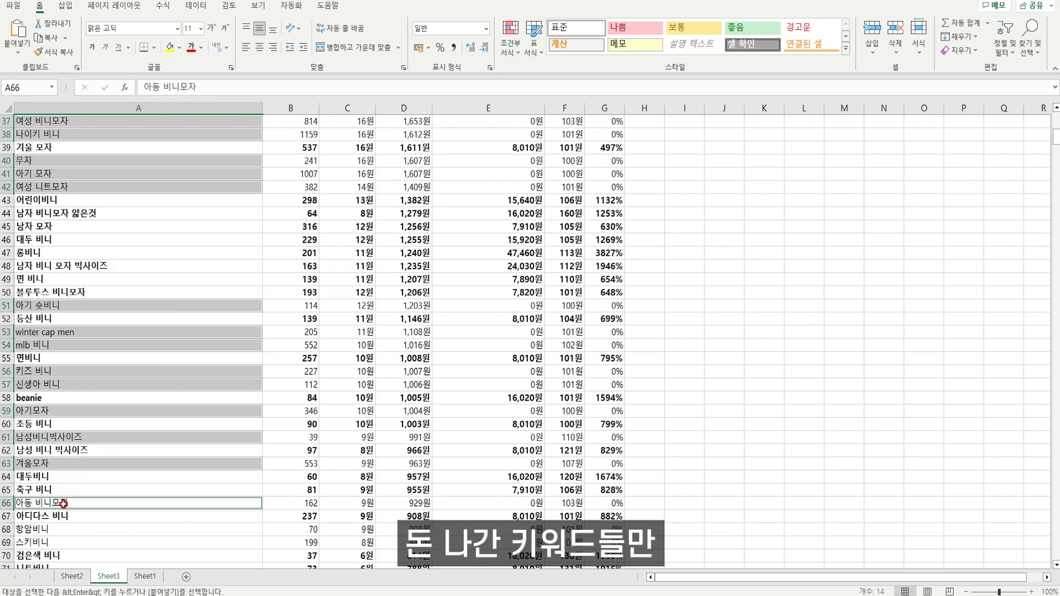
pyautogui.keyDown('ctrl'); pyautogui.click(50, 530); pyautogui.keyUp('ctrl')
pyautogui.keyDown('ctrl'); pyautogui.click(43, 542); pyautogui.keyUp('ctrl')
pyautogui.scroll(-5, 133, 402)
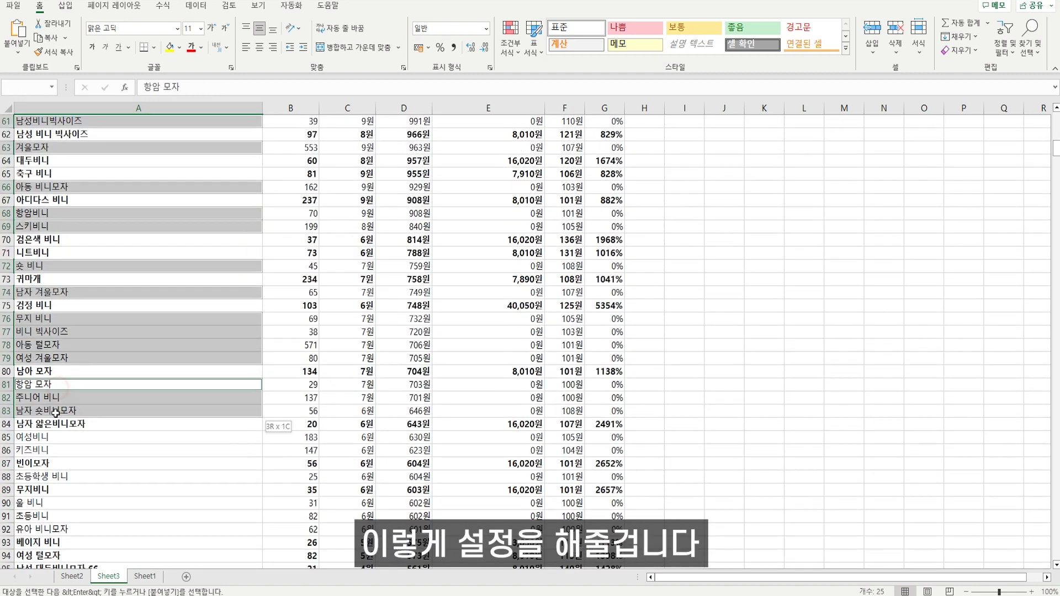
pyautogui.moveTo(46, 439); pyautogui.dragTo(48, 451)
pyautogui.keyDown('ctrl'); pyautogui.click(47, 479); pyautogui.keyUp('ctrl')
pyautogui.moveTo(50, 503); pyautogui.dragTo(56, 530)
# - Copy the selected non-converting keywords into the Notepad list
pyautogui.hotkey('ctrl', 'c')
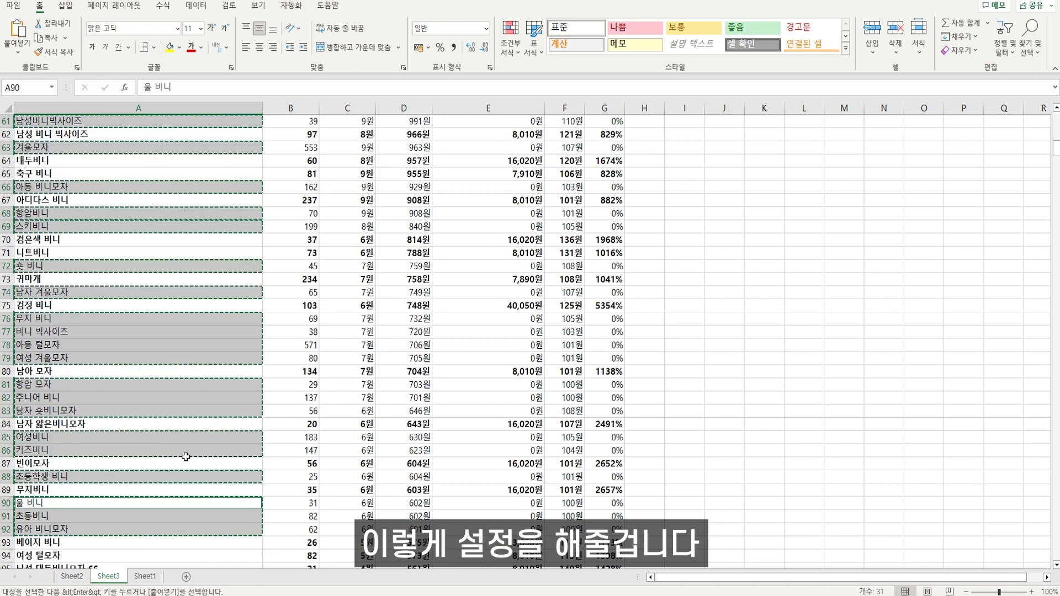
pyautogui.hotkey('alt', 'Tab')
pyautogui.hotkey('ctrl', 'v')
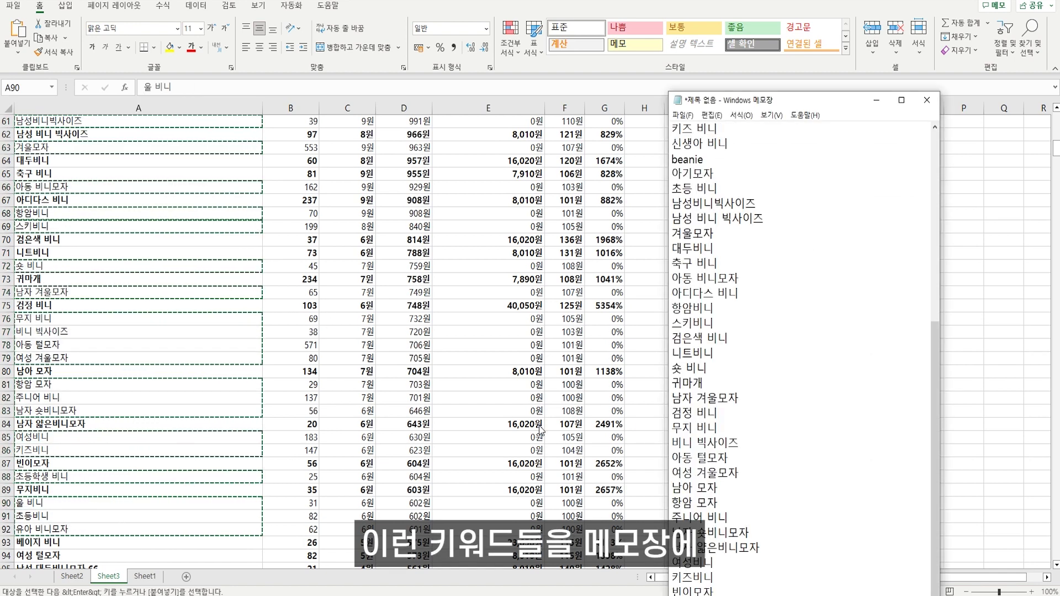
# - Back in Excel, select and copy the non-bold keywords in column A from row 97 to row 125
pyautogui.hotkey('alt', 'Tab')
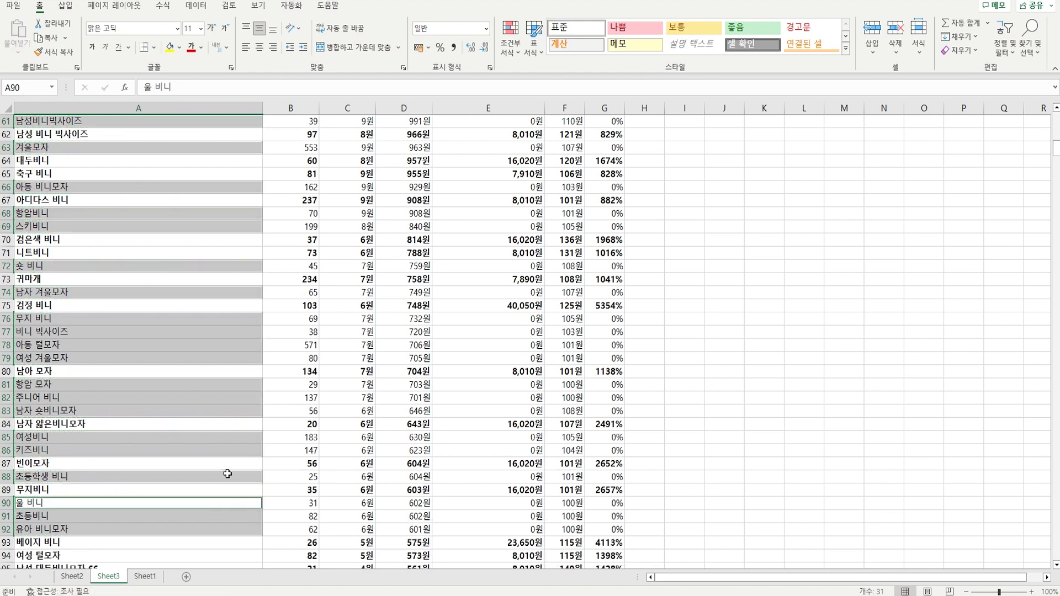
pyautogui.scroll(-2, 199, 446)
pyautogui.scroll(-3, 198, 446)
pyautogui.moveTo(132, 399); pyautogui.dragTo(124, 441)
pyautogui.hotkey('ctrl', 'c')
pyautogui.scroll(-3, 203, 414)
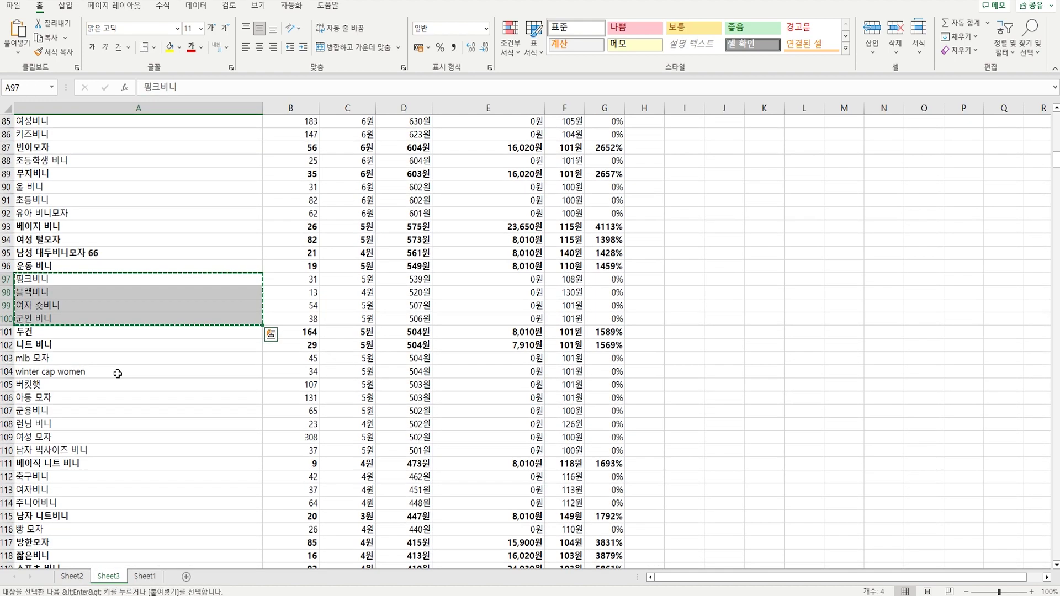
pyautogui.moveTo(108, 359); pyautogui.dragTo(84, 445)
pyautogui.hotkey('ctrl', 'c')
pyautogui.scroll(-3, 180, 376)
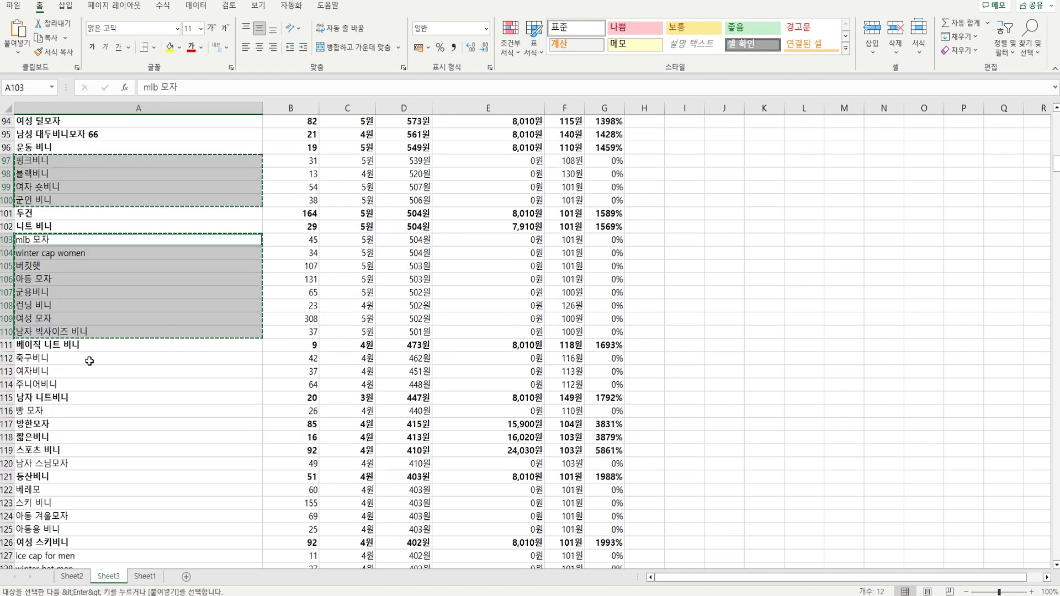
pyautogui.keyDown('ctrl'); pyautogui.click(76, 467); pyautogui.keyUp('ctrl')
pyautogui.moveTo(76, 489); pyautogui.dragTo(77, 529)
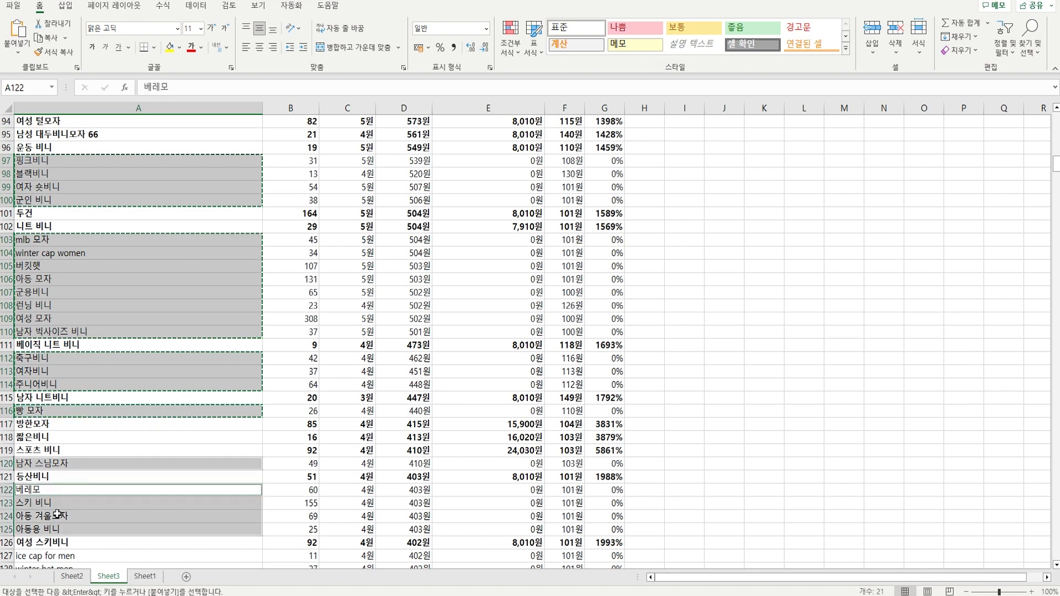
pyautogui.hotkey('ctrl', 'c')
# - Add the non-bold keywords from rows 127 to 146 to the selection and copy the whole batch into the Notepad list
pyautogui.scroll(-7, 138, 436)
pyautogui.moveTo(52, 279); pyautogui.dragTo(51, 529)
pyautogui.hotkey('ctrl', 'c')
pyautogui.hotkey('ctrl', 'c')
pyautogui.hotkey('alt', 'Tab')
pyautogui.hotkey('ctrl', 'v')
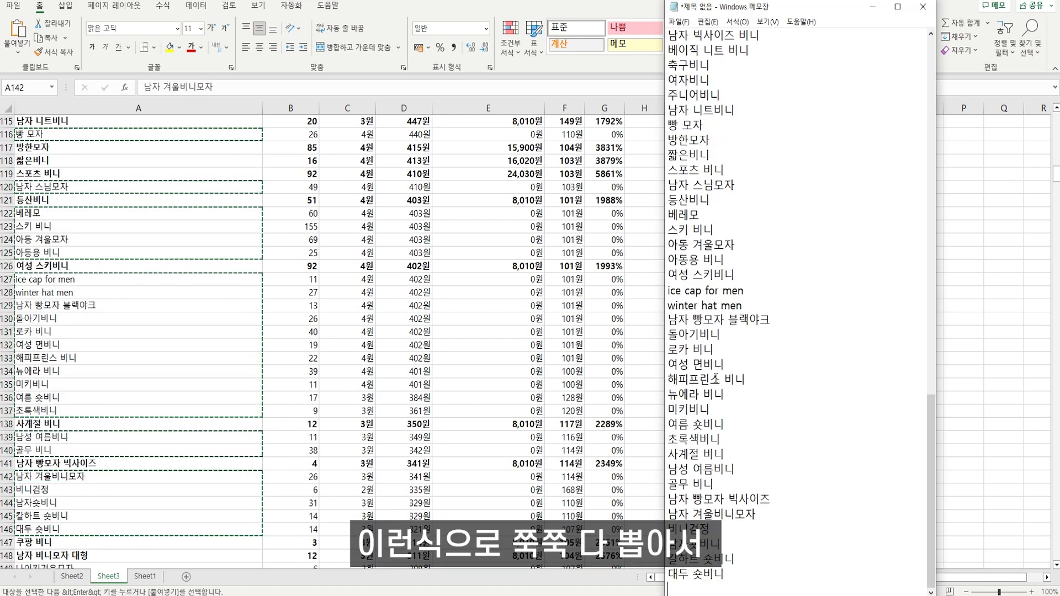
pyautogui.hotkey('ctrl', 'a')
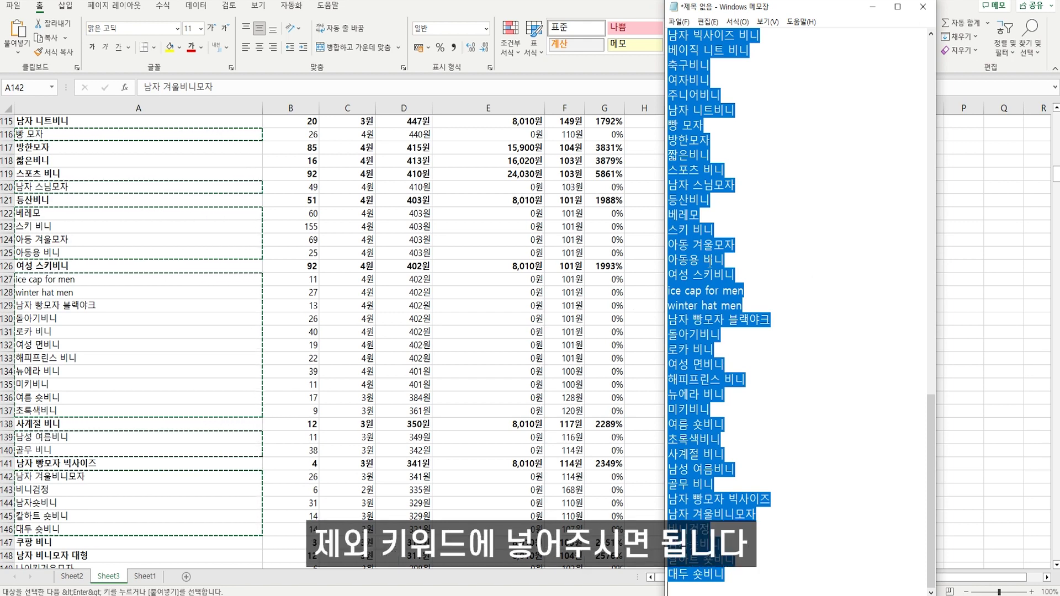
pyautogui.click(792, 263)
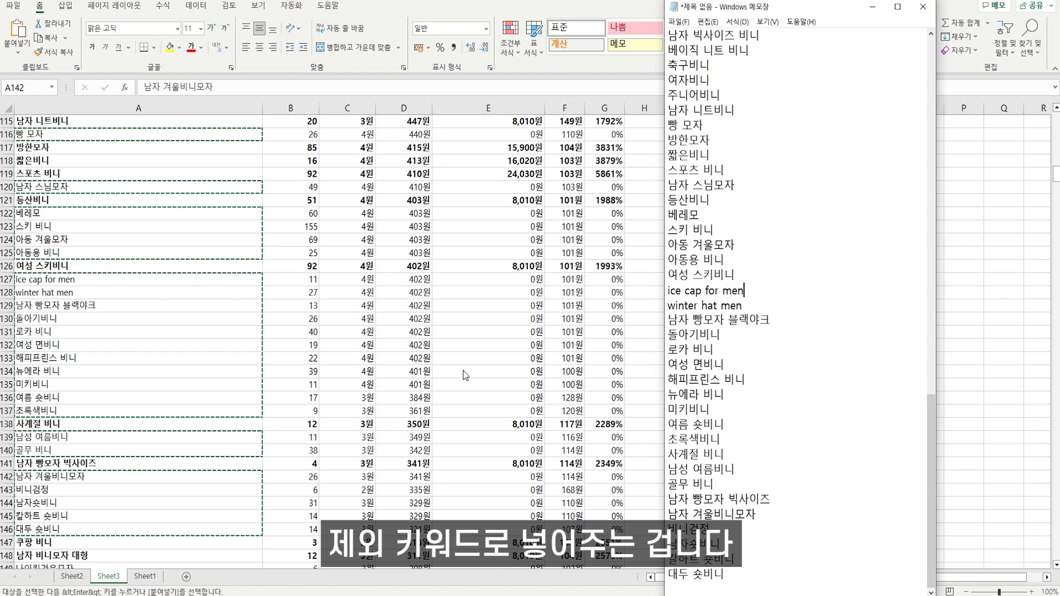
# - Respace the keyword 돌아기비니 in the Notepad list as 돌 아기 비니
pyautogui.moveTo(720, 334); pyautogui.dragTo(633, 330)
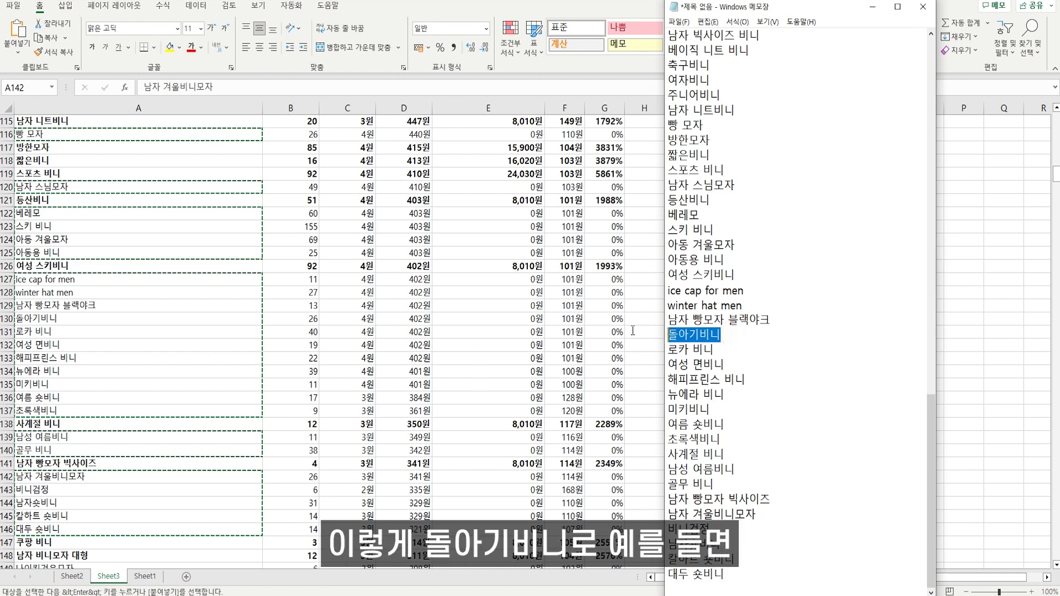
pyautogui.click(708, 339)
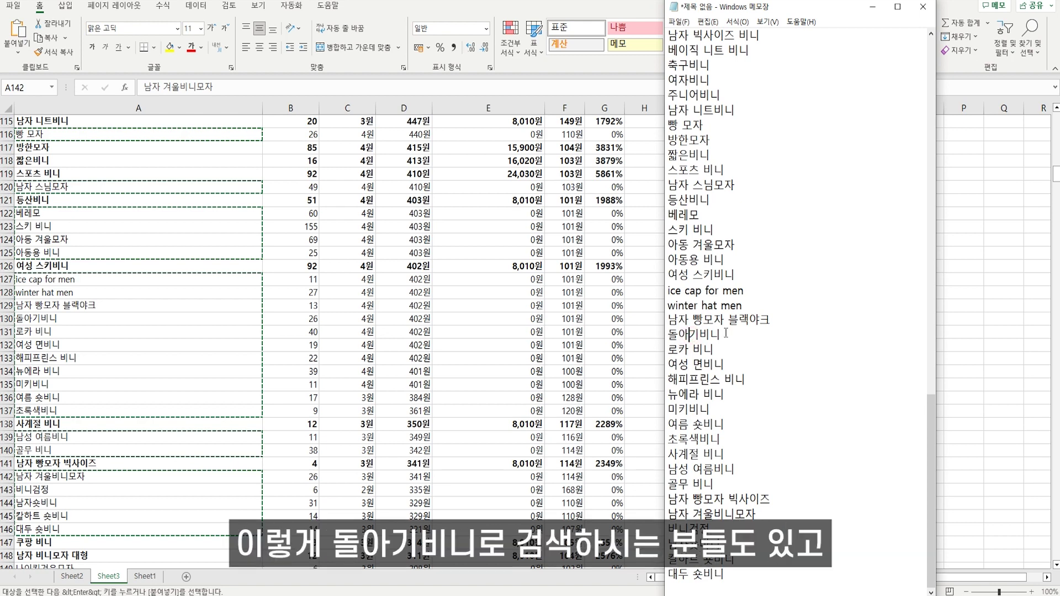
pyautogui.moveTo(721, 334); pyautogui.dragTo(667, 334)
pyautogui.click(720, 334)
pyautogui.click(679, 334)
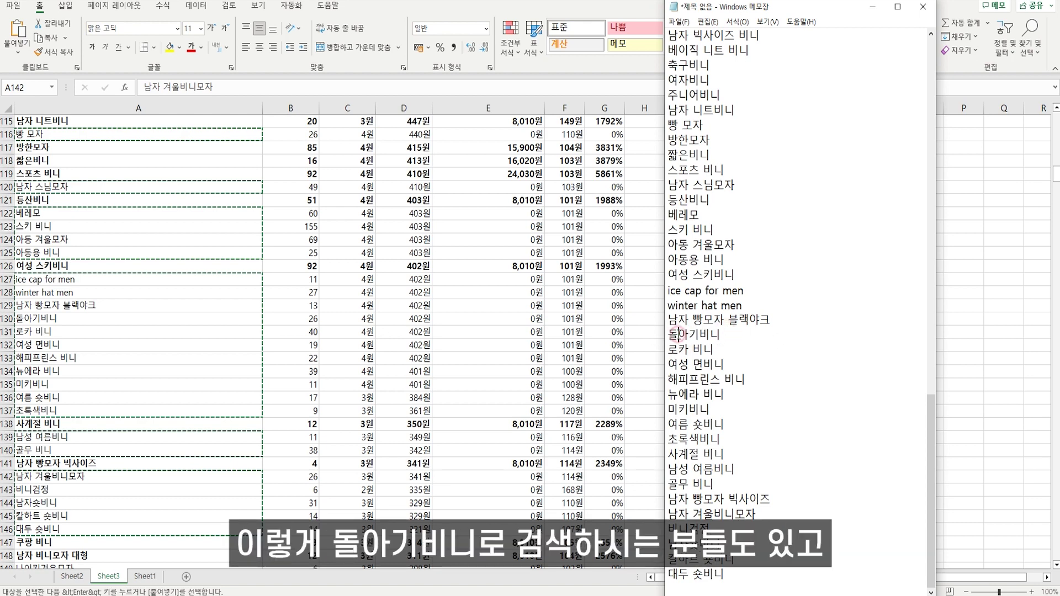
pyautogui.click(703, 335)
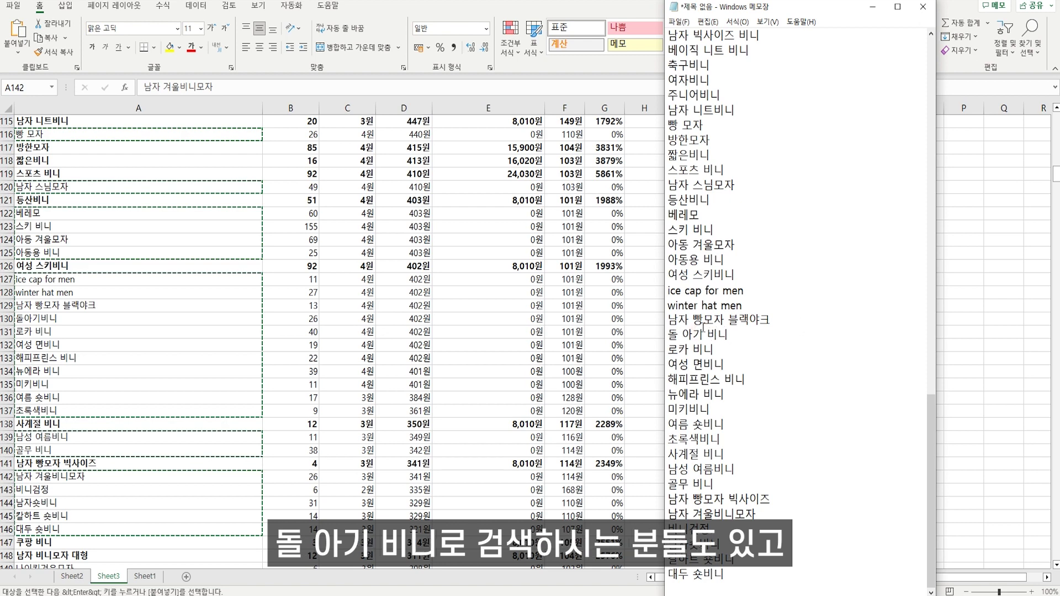
# - Remove the space after 돌 so that the keyword reads 돌아기 비니, and highlight it
pyautogui.click(684, 334)
pyautogui.press('BackSpace')
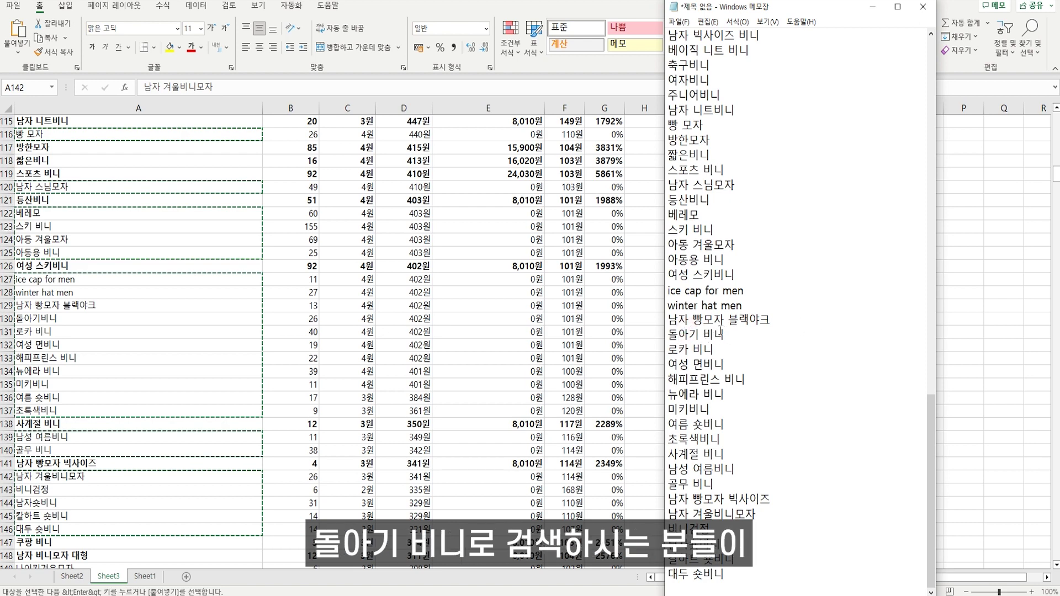
pyautogui.moveTo(725, 334); pyautogui.dragTo(661, 333)
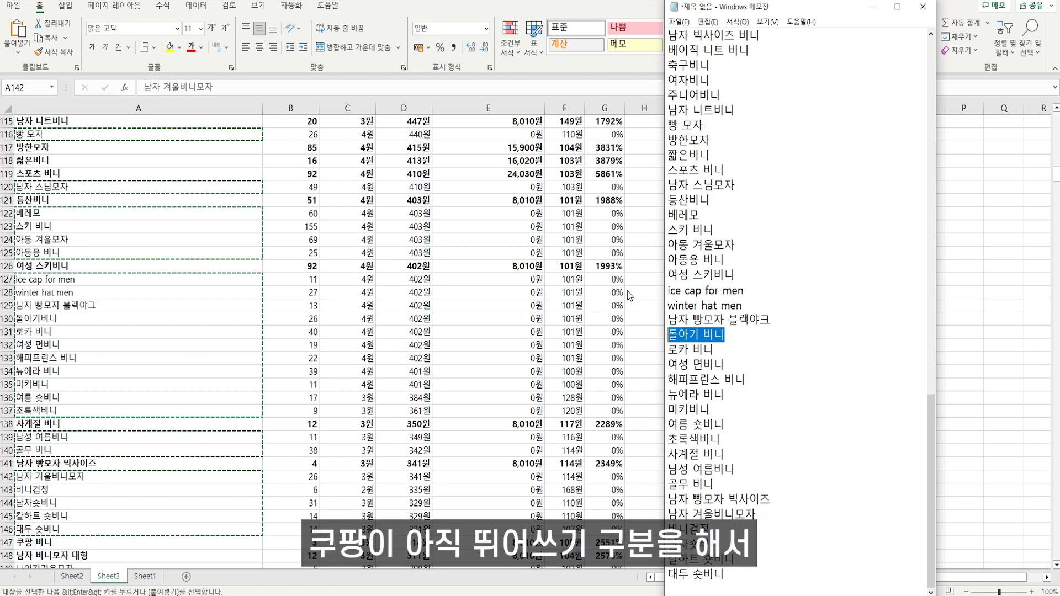
pyautogui.moveTo(725, 335); pyautogui.dragTo(667, 335)
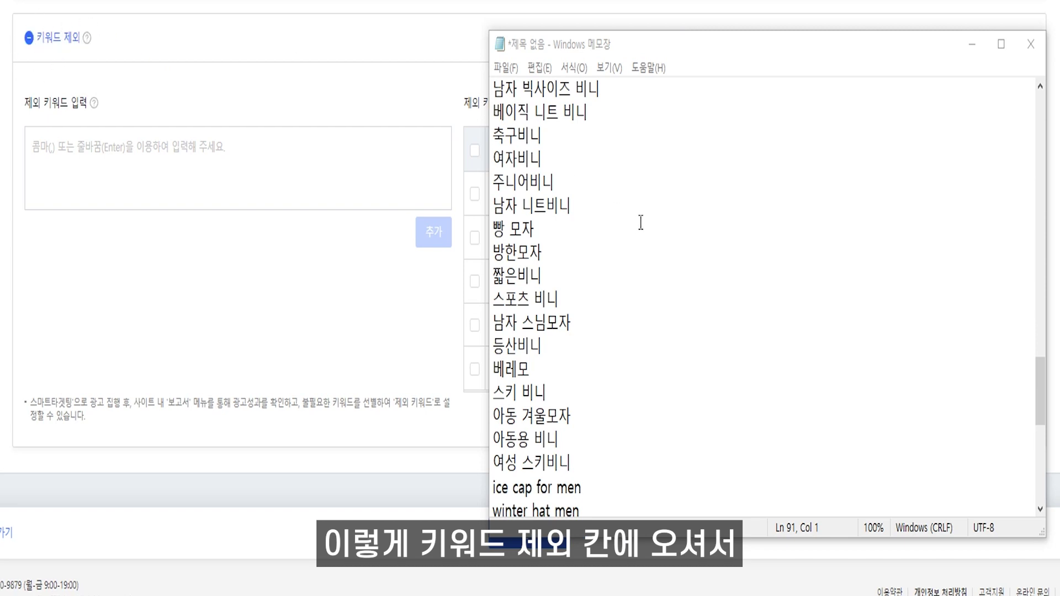
# - Copy the entire Notepad list into 제외 키워드 입력 under 키워드 제외 on the Coupang ad page and add the keywords
pyautogui.click(658, 204)
pyautogui.hotkey('ctrl', 'a')
pyautogui.hotkey('ctrl', 'c')
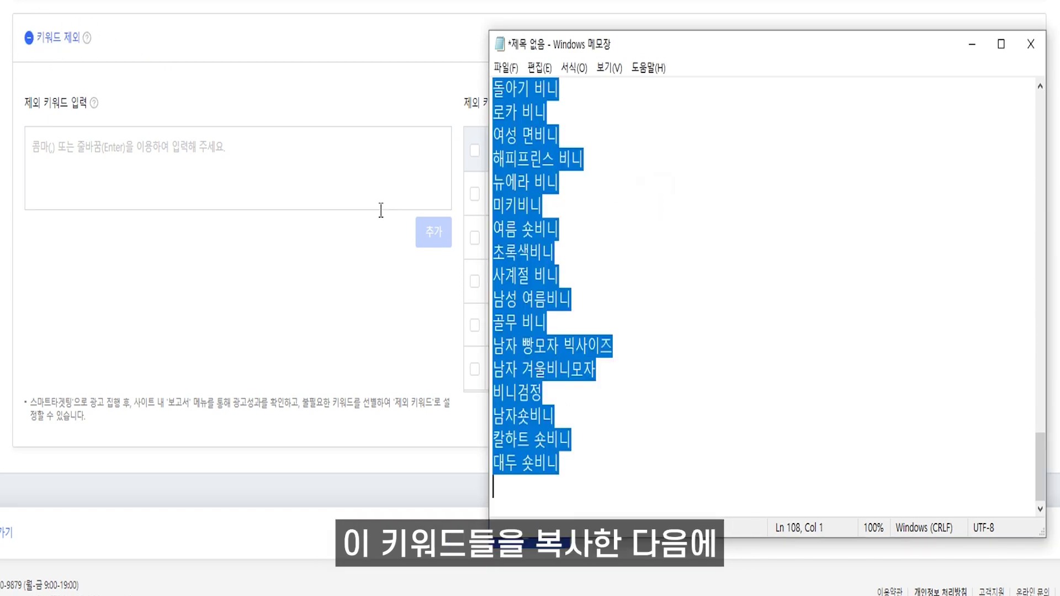
pyautogui.click(132, 202)
pyautogui.hotkey('ctrl', 'v')
pyautogui.click(440, 237)
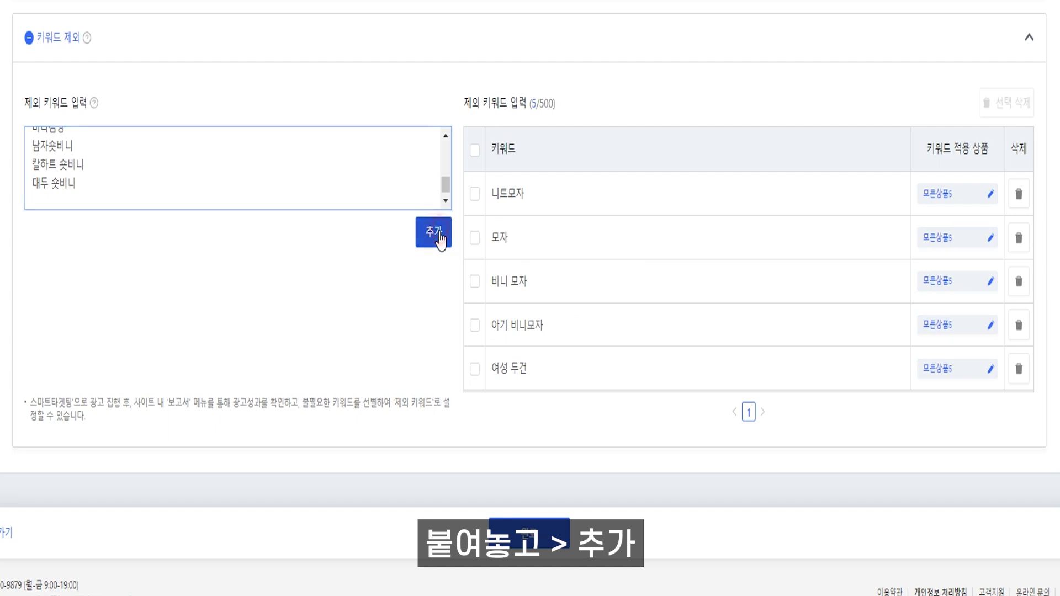
# - Check the number of registered excluded keywords in the 제외 키워드 입력 heading
pyautogui.moveTo(457, 105); pyautogui.dragTo(591, 100)
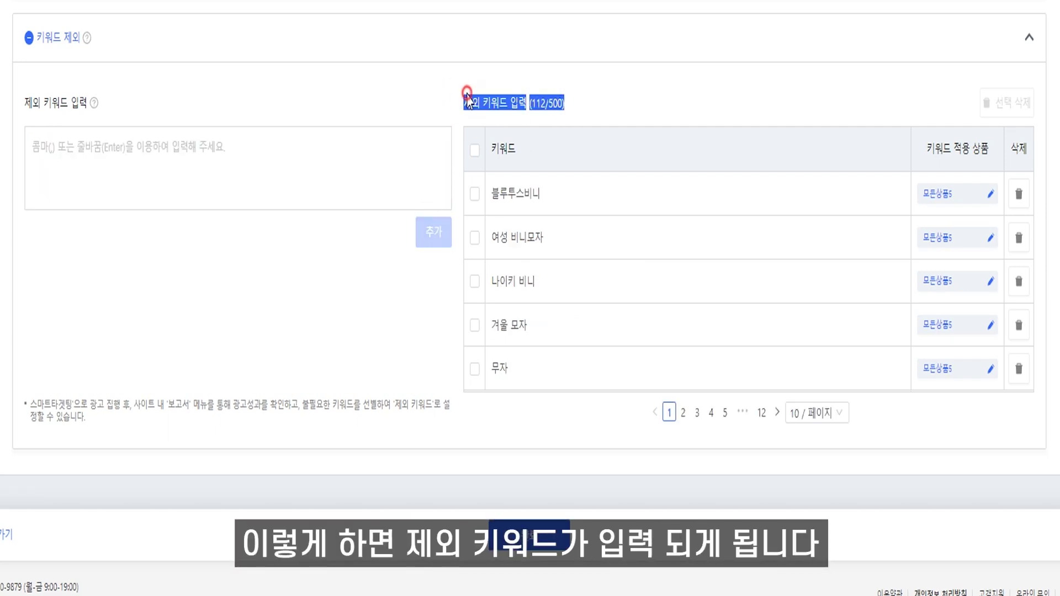
pyautogui.moveTo(445, 102); pyautogui.dragTo(591, 111)
pyautogui.click(514, 102)
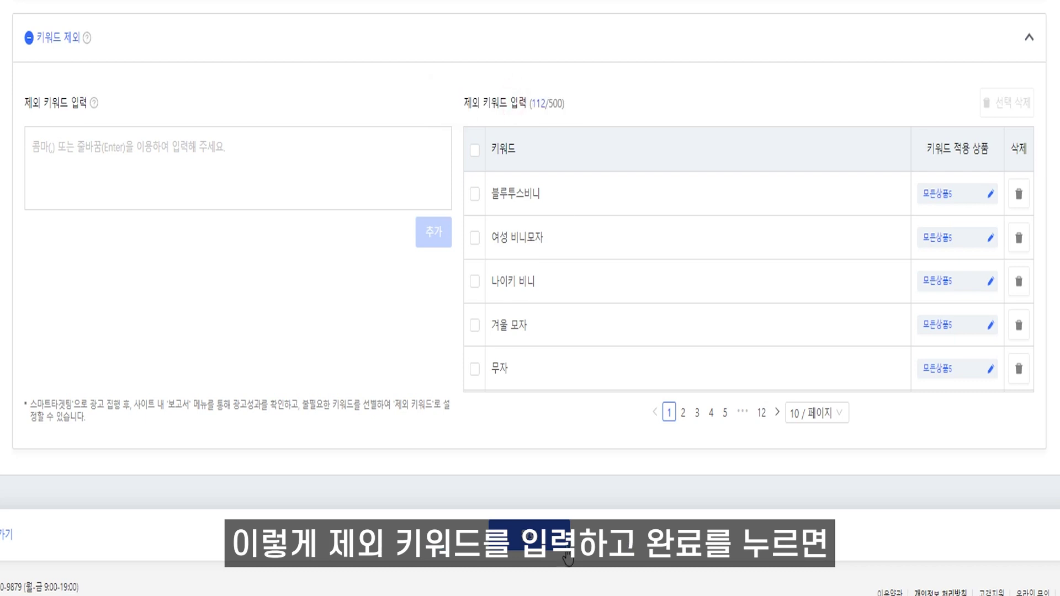